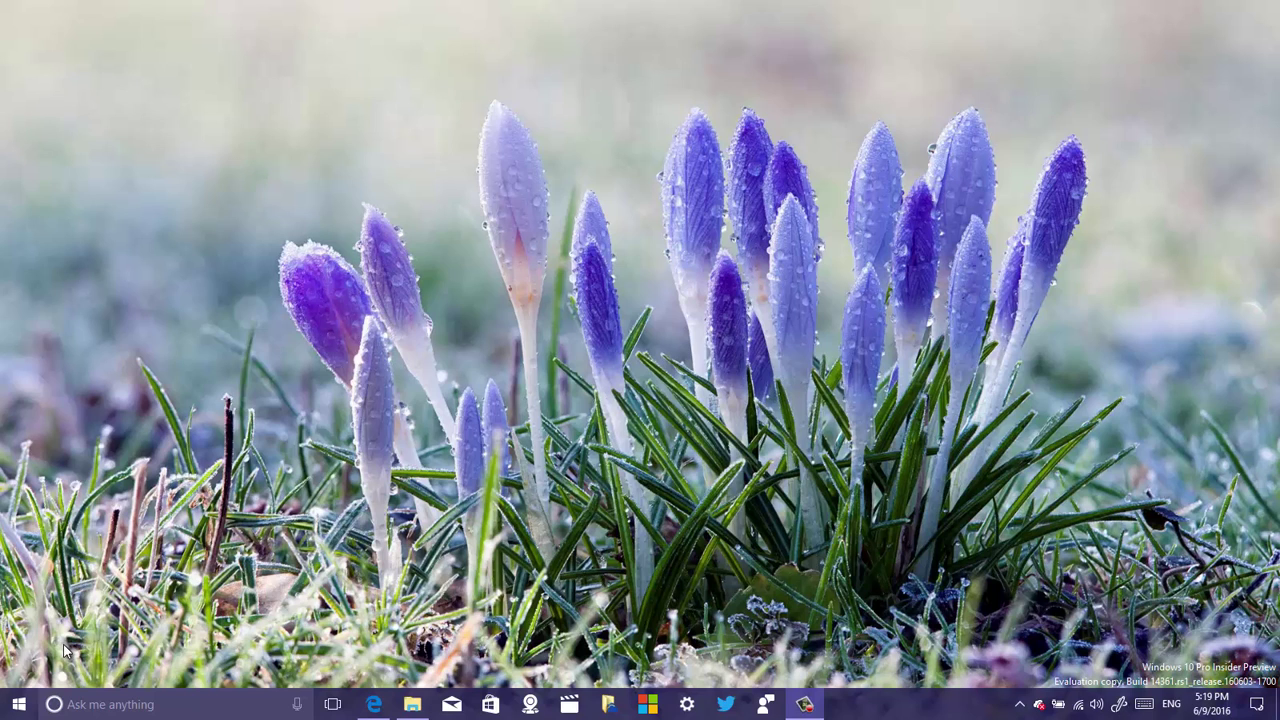
Step: Open the Start menu to look over its app list and tiles, and close it
click(19, 704)
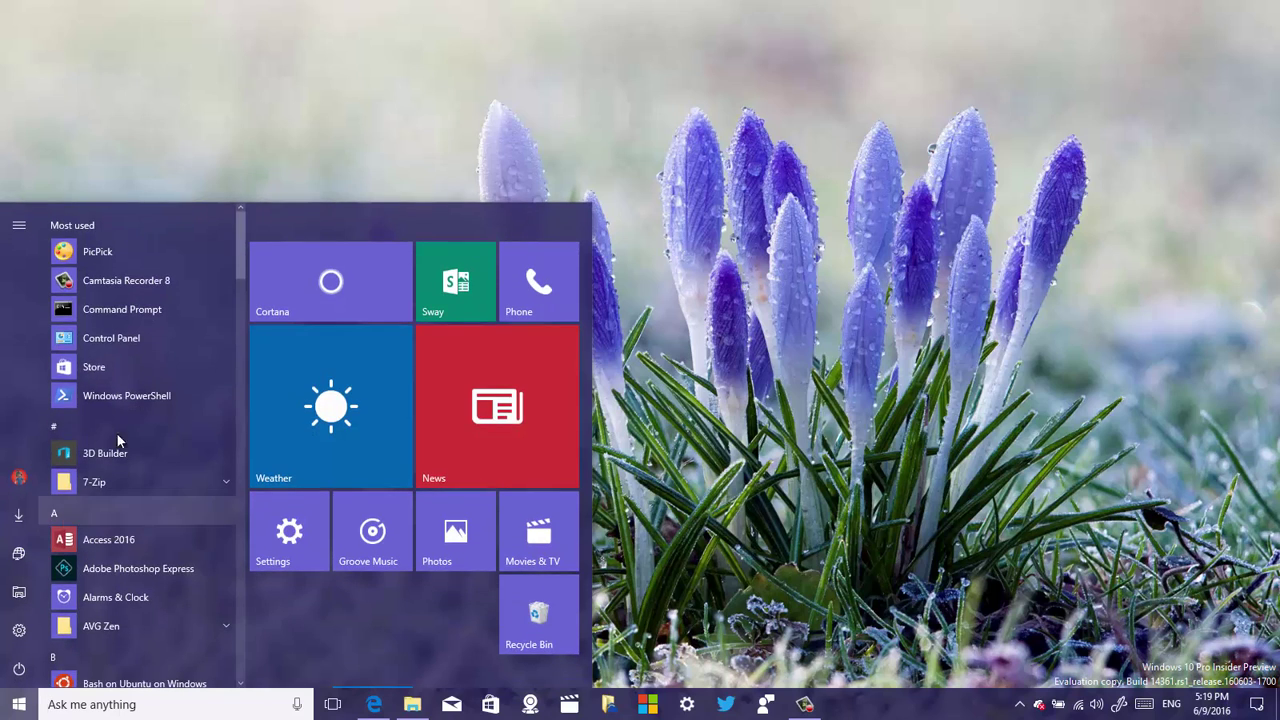
mouse_move(314, 228)
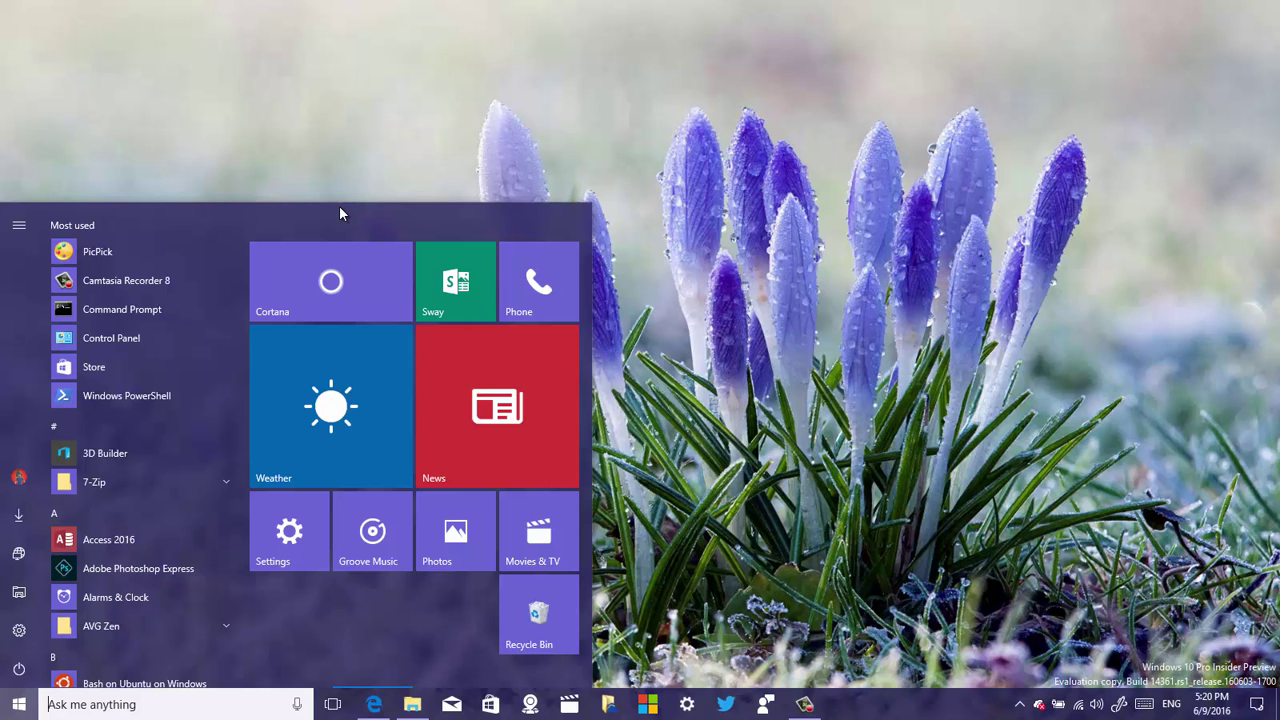
click(657, 155)
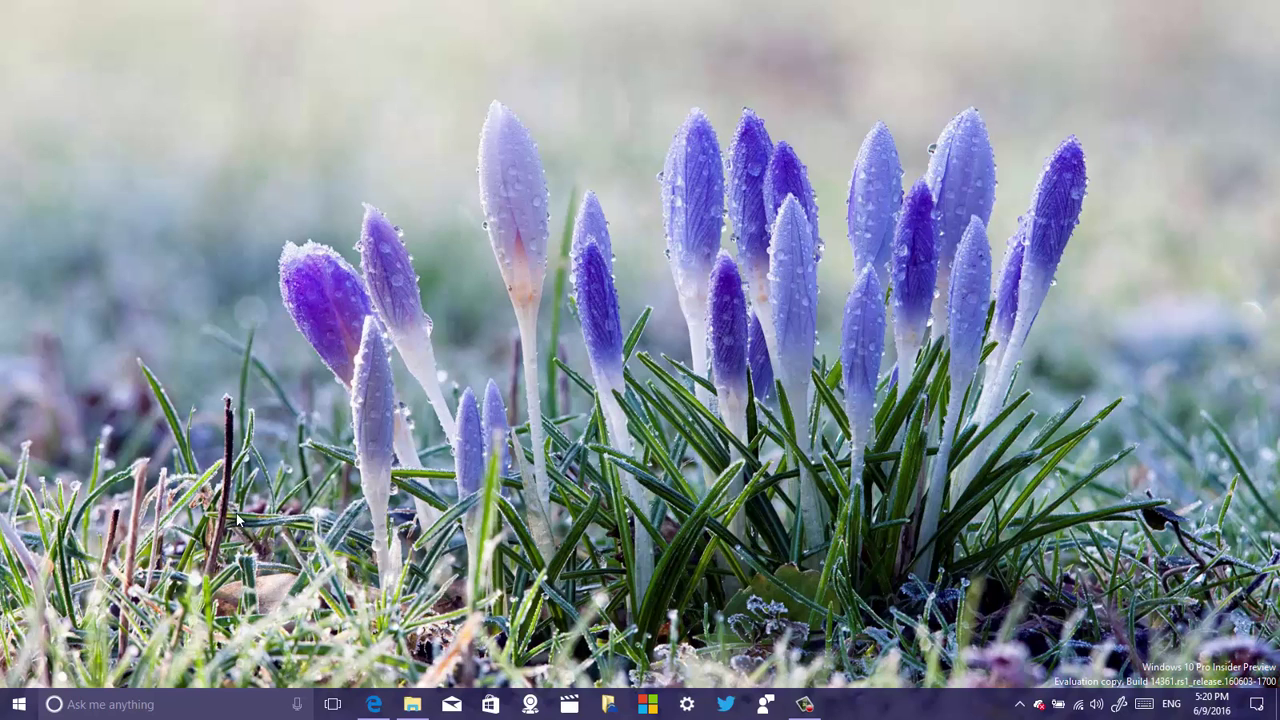
Step: Look over the Cortana home pane and its Apps search list, and dismiss the pane
click(189, 705)
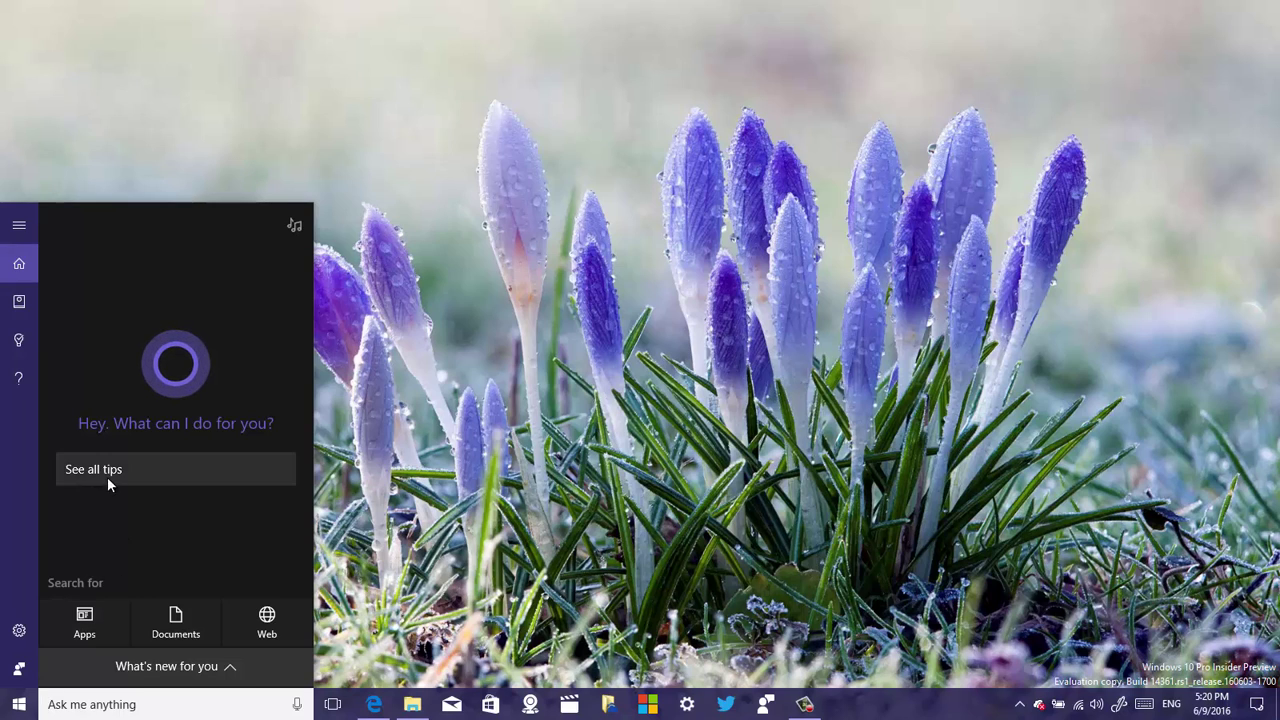
click(102, 616)
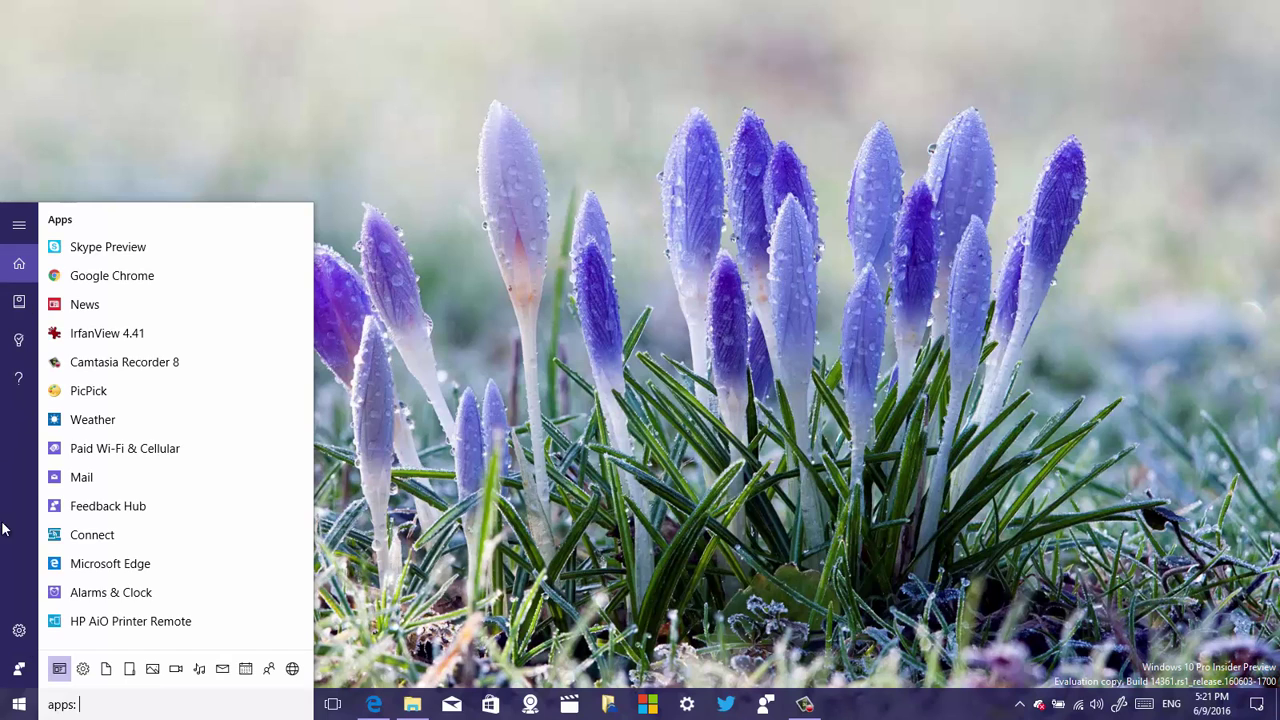
click(421, 503)
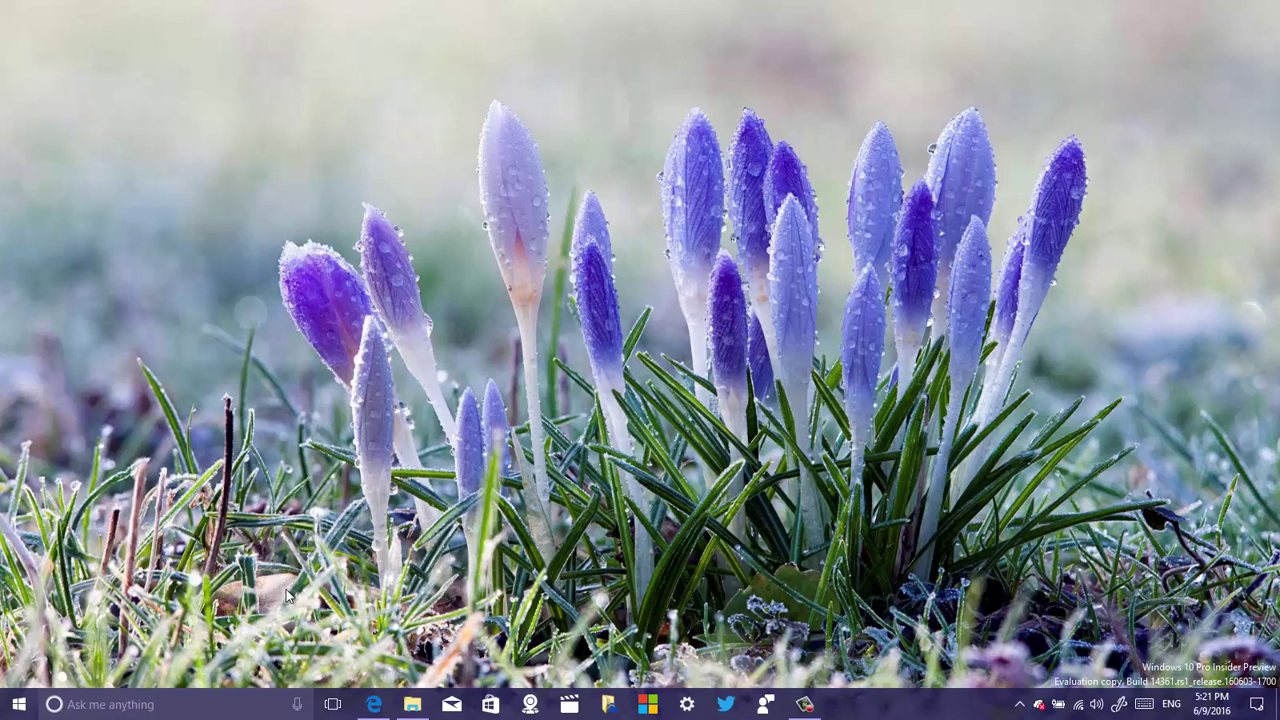
click(165, 708)
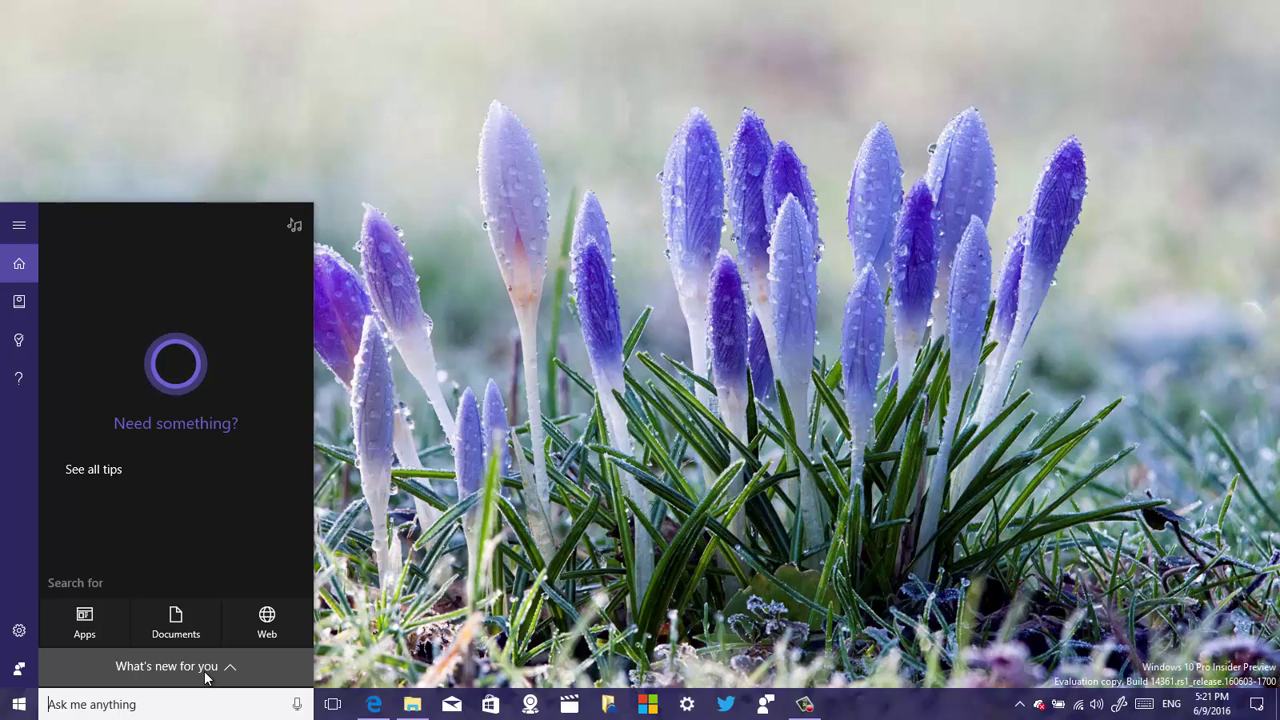
click(439, 489)
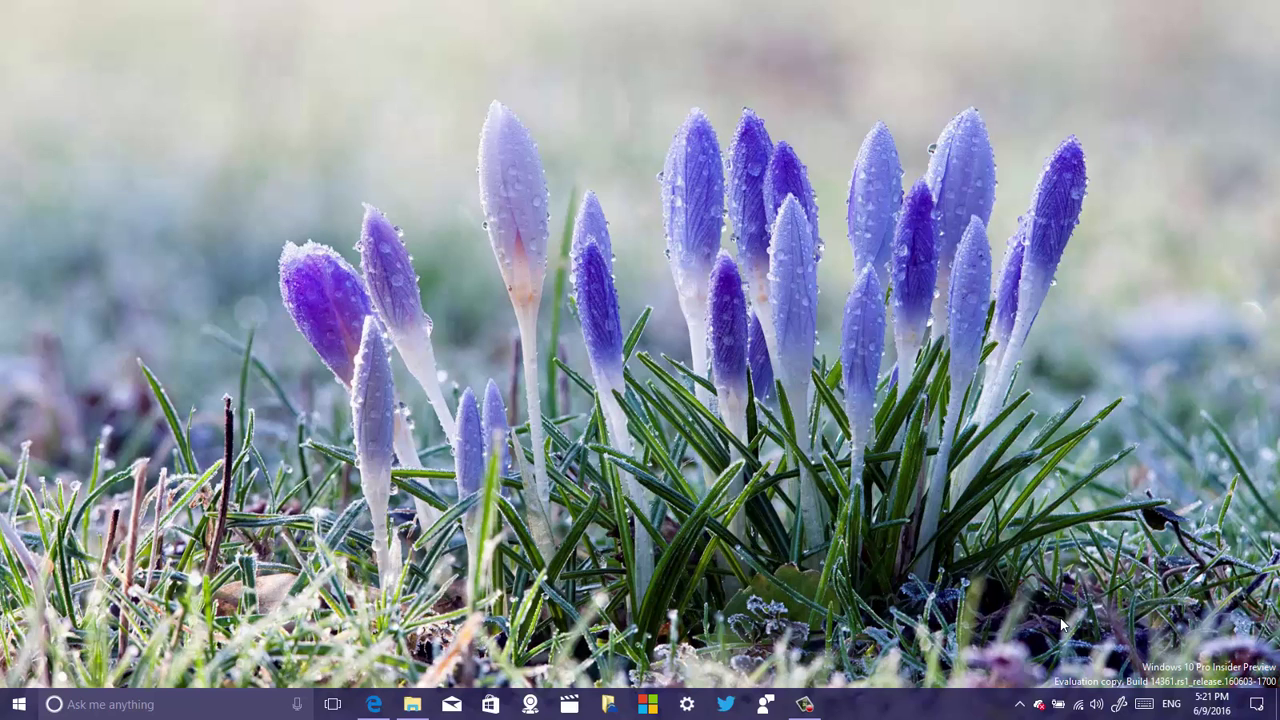
Step: View the available Wi-Fi networks through the action center's Network quick action
click(1257, 706)
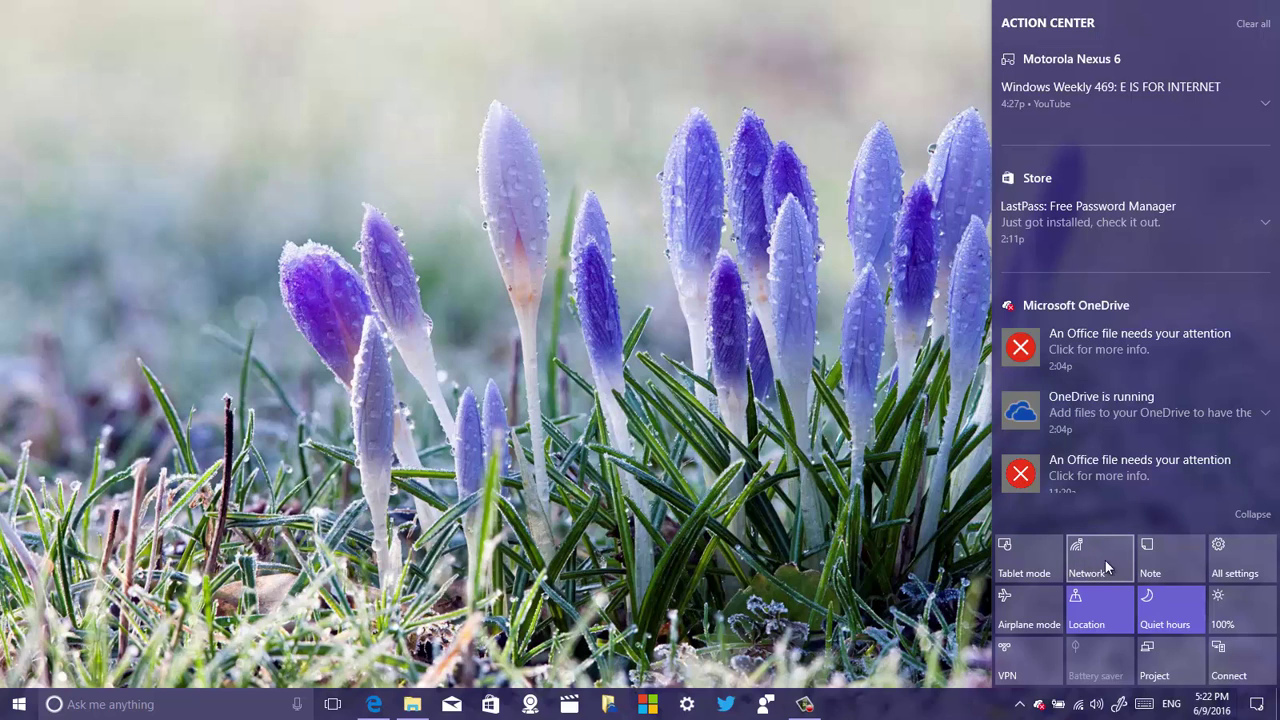
click(1090, 553)
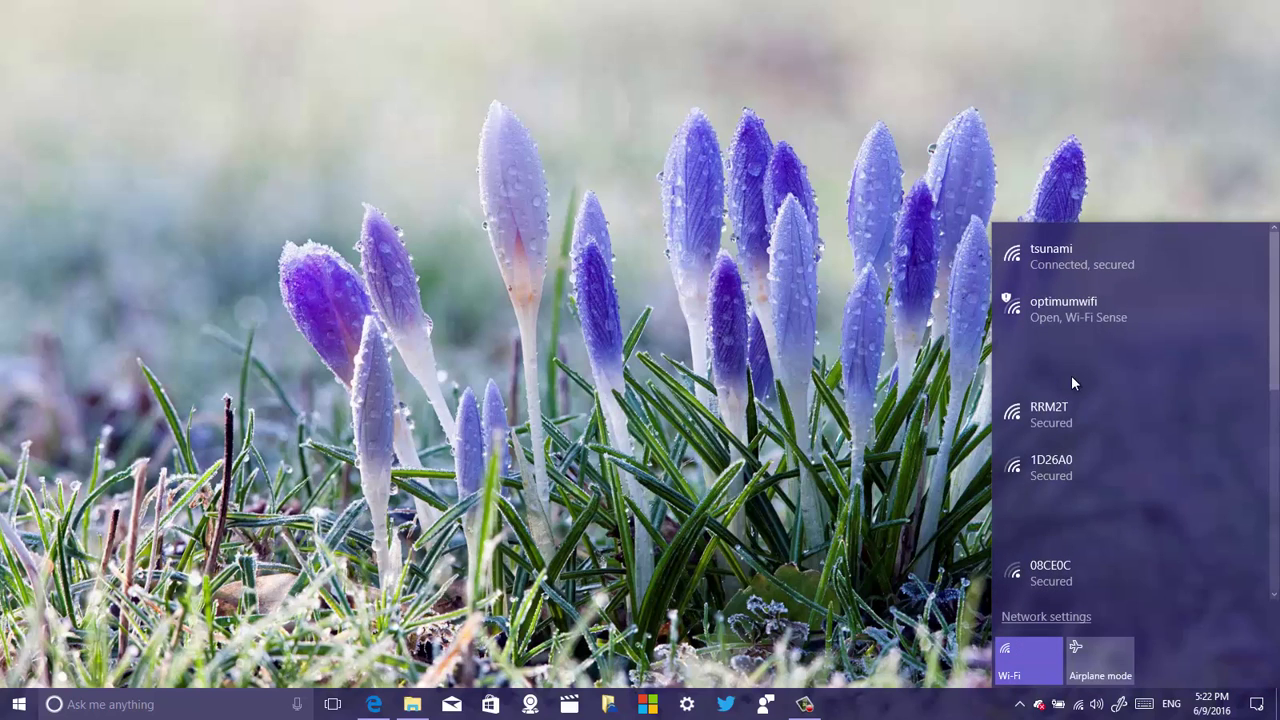
click(960, 393)
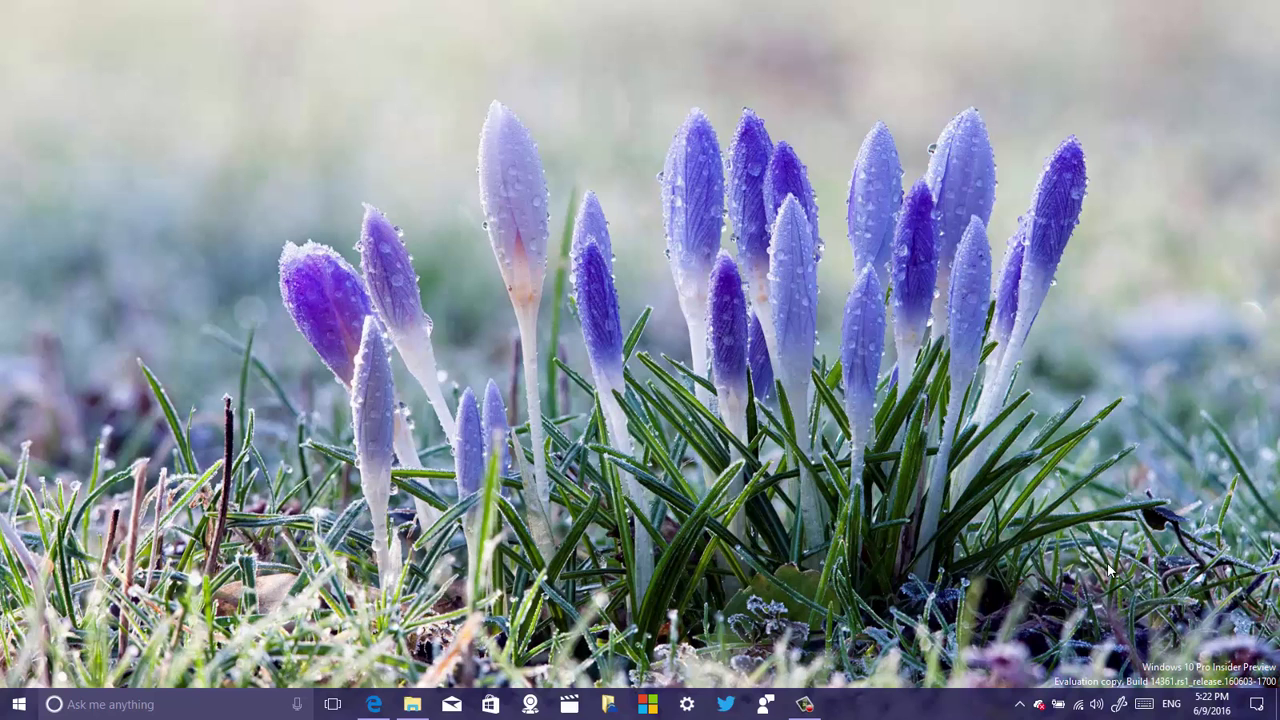
Step: Review the action center notifications, and view the clock and calendar flyout with its agenda
click(1262, 708)
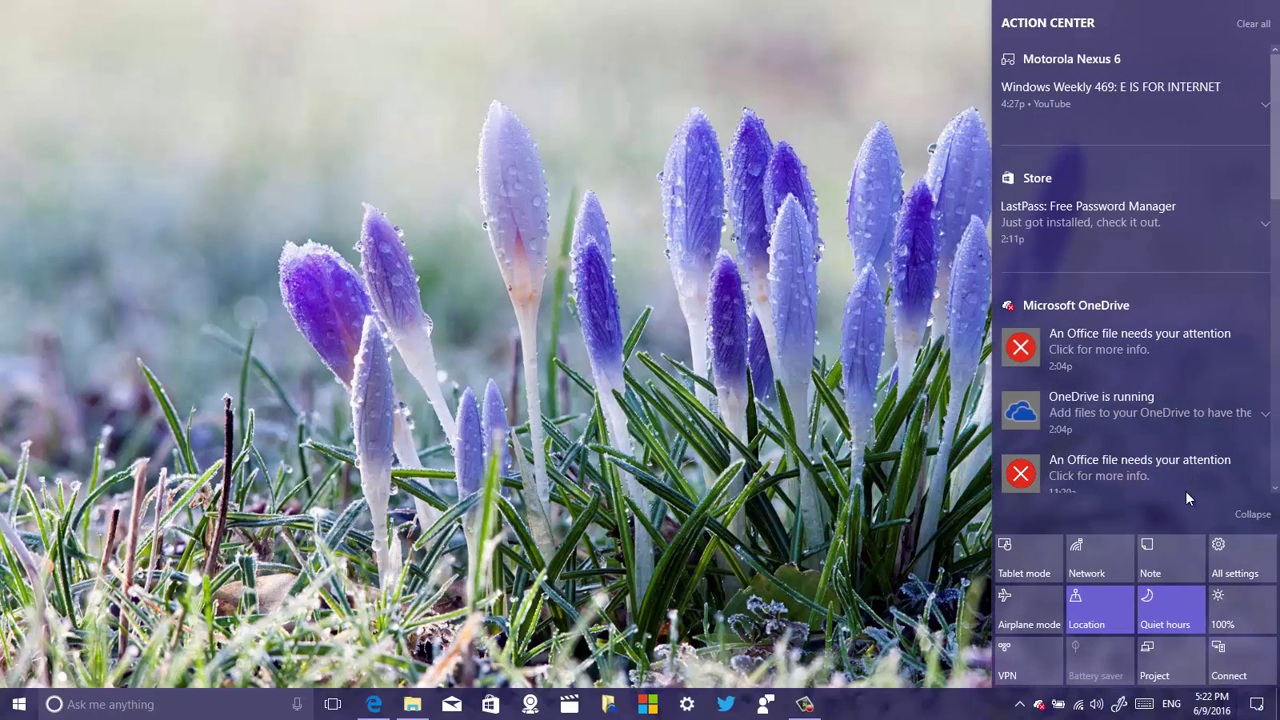
scroll(1171, 397, down, 1)
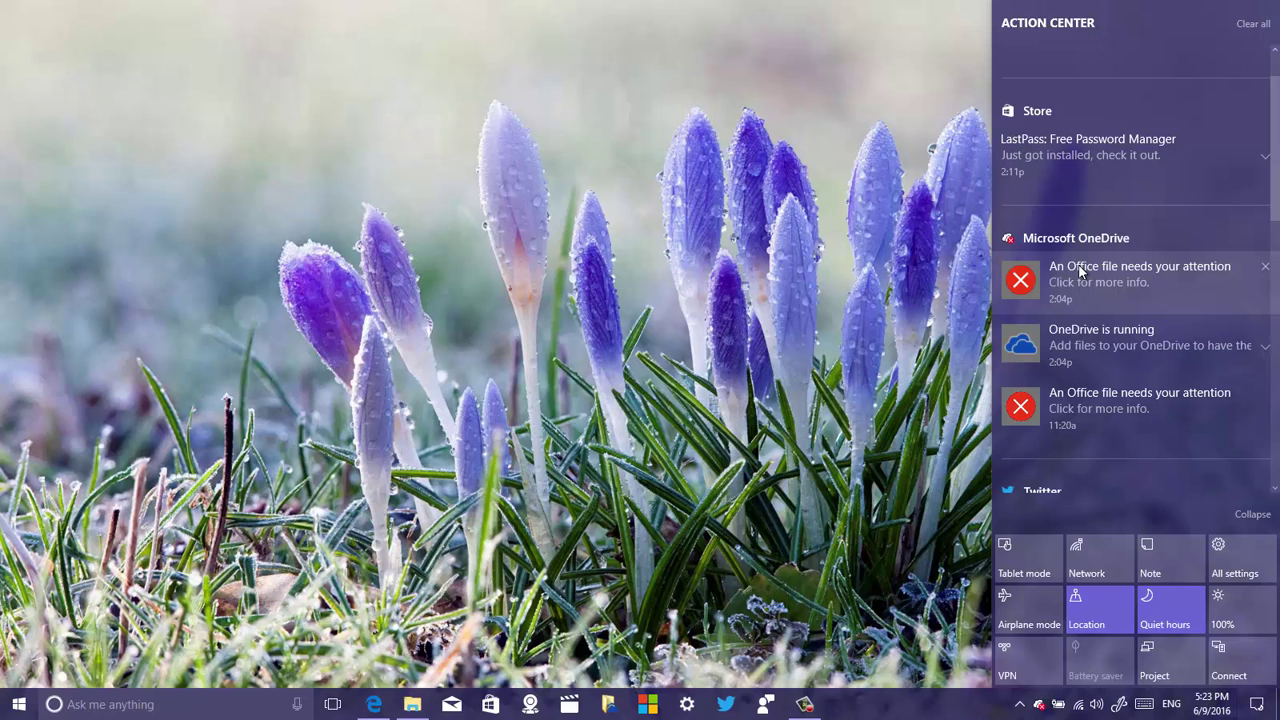
click(827, 329)
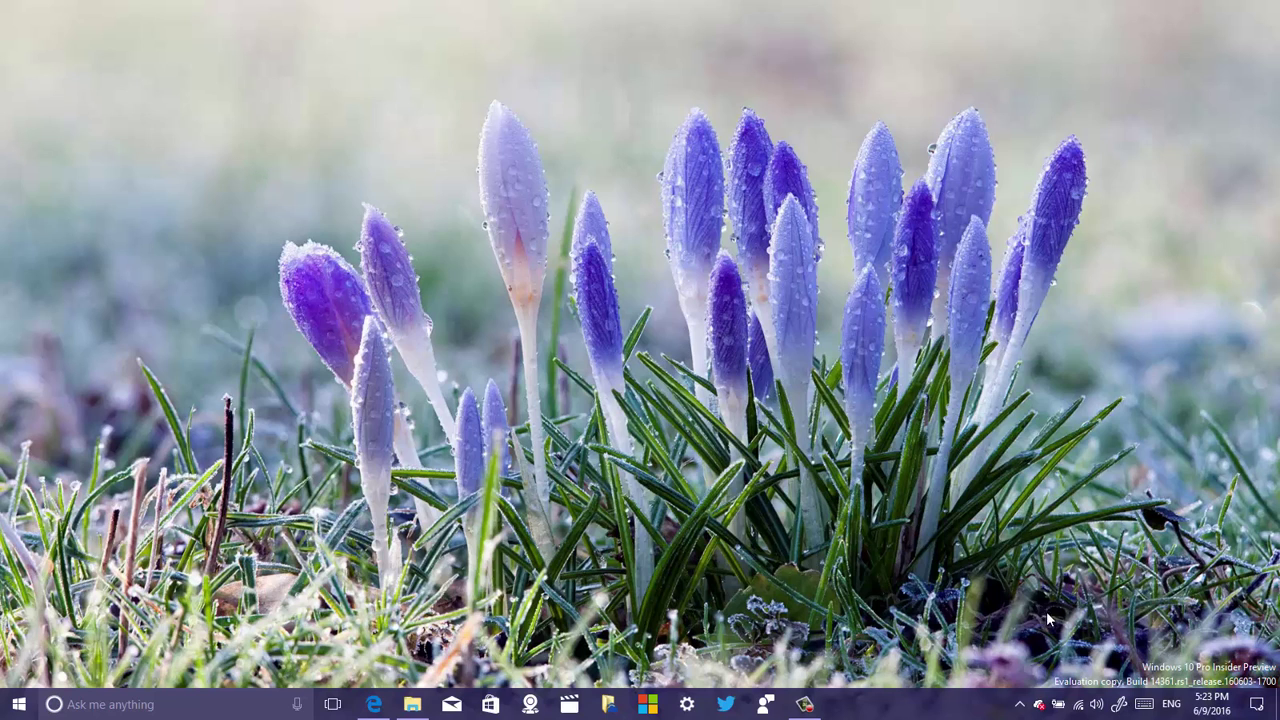
key(super+alt+d)
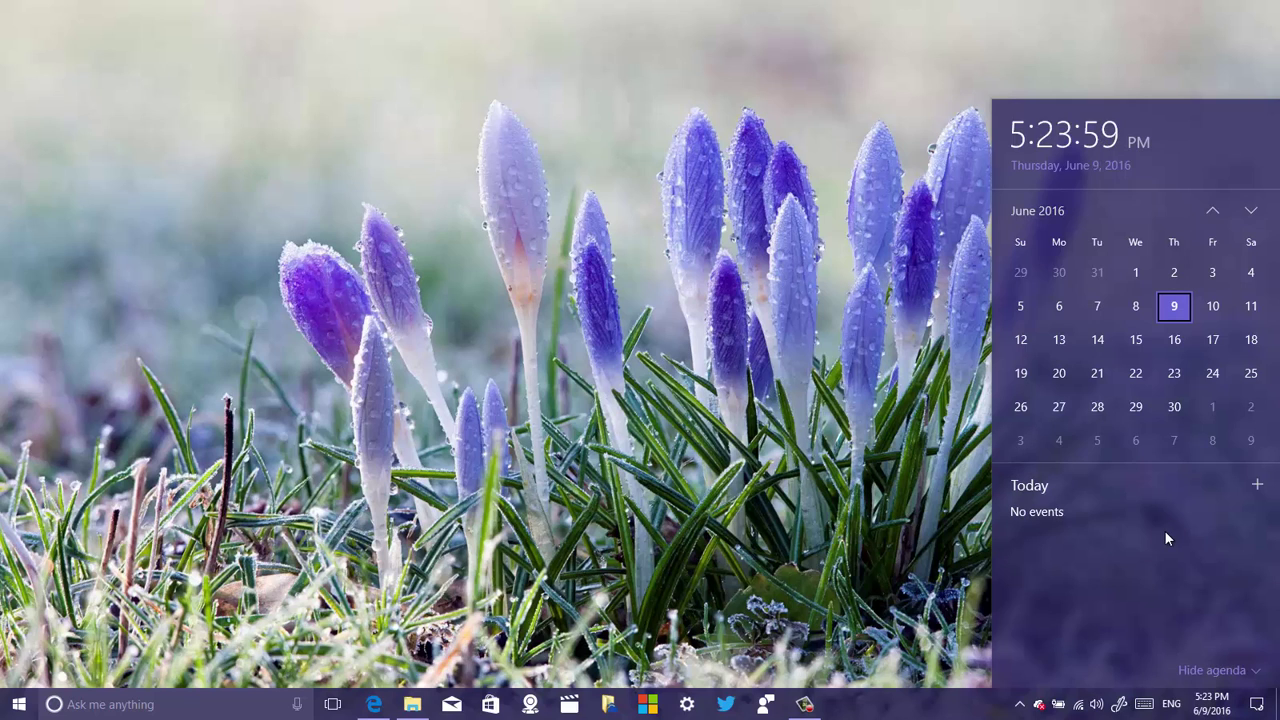
click(957, 526)
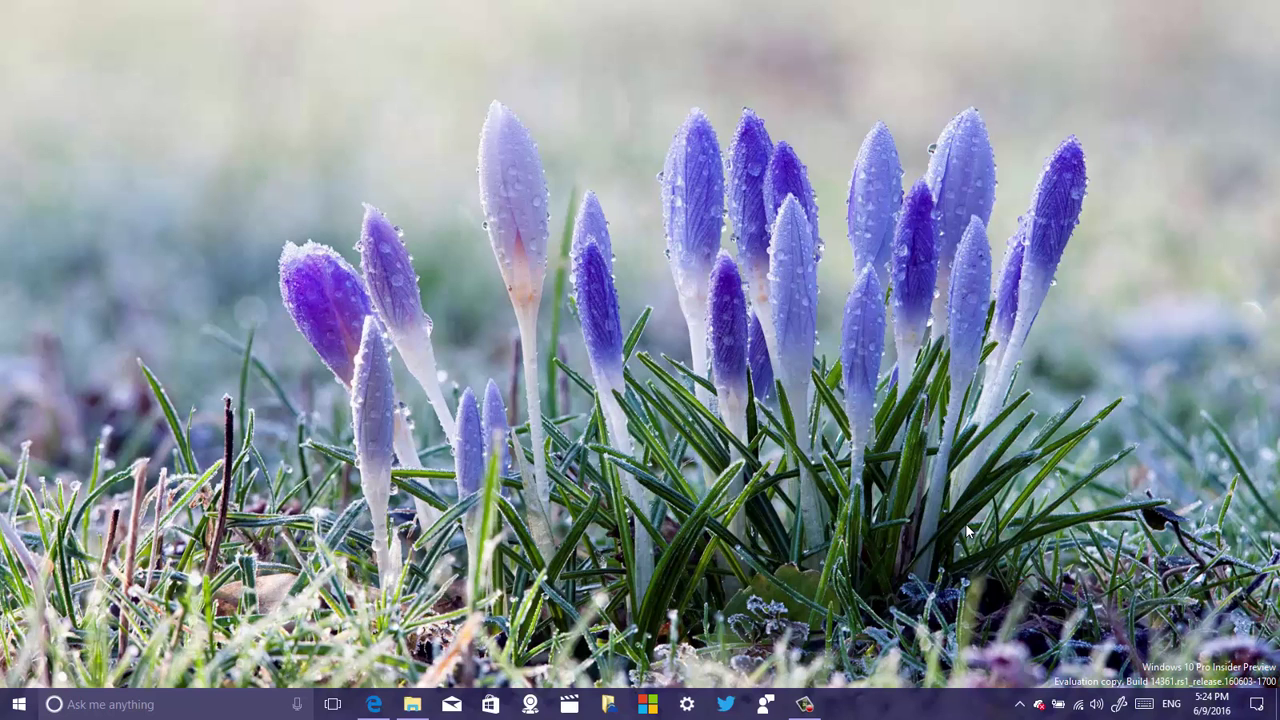
Step: Open Sticky Notes from the Windows Ink Workspace and reposition the blank note near the upper middle of the screen
click(1119, 705)
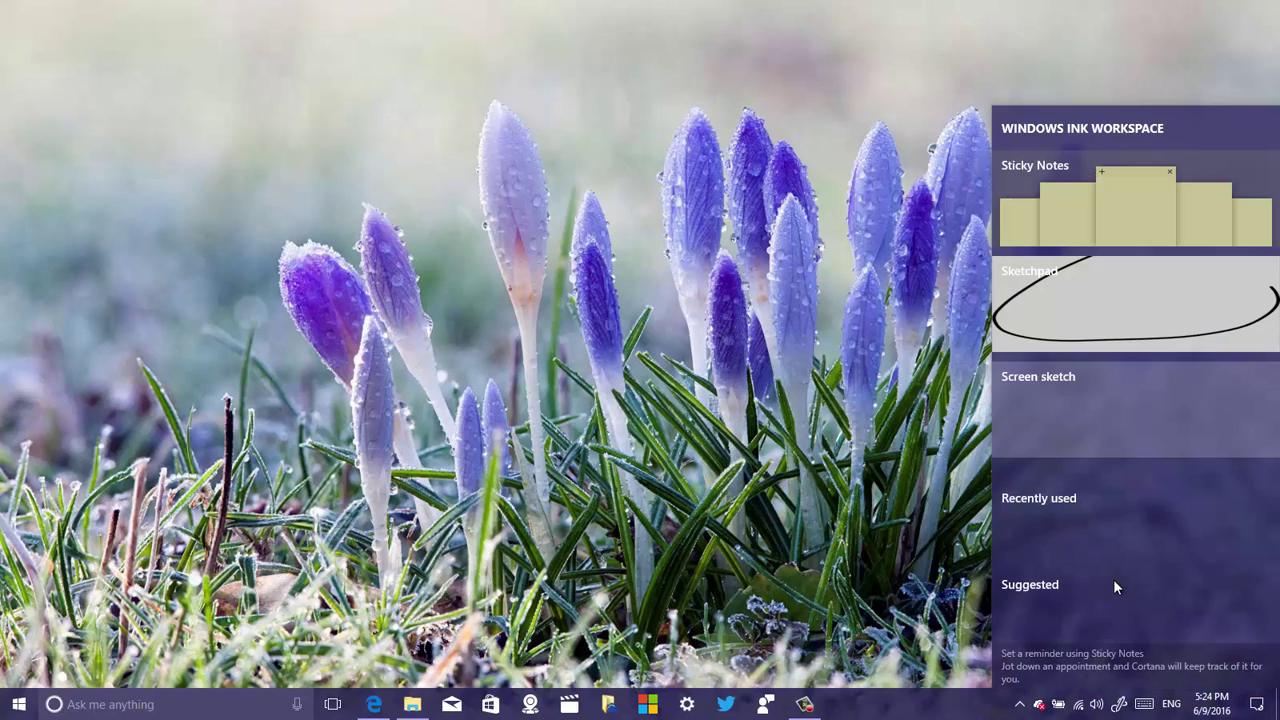
click(1093, 200)
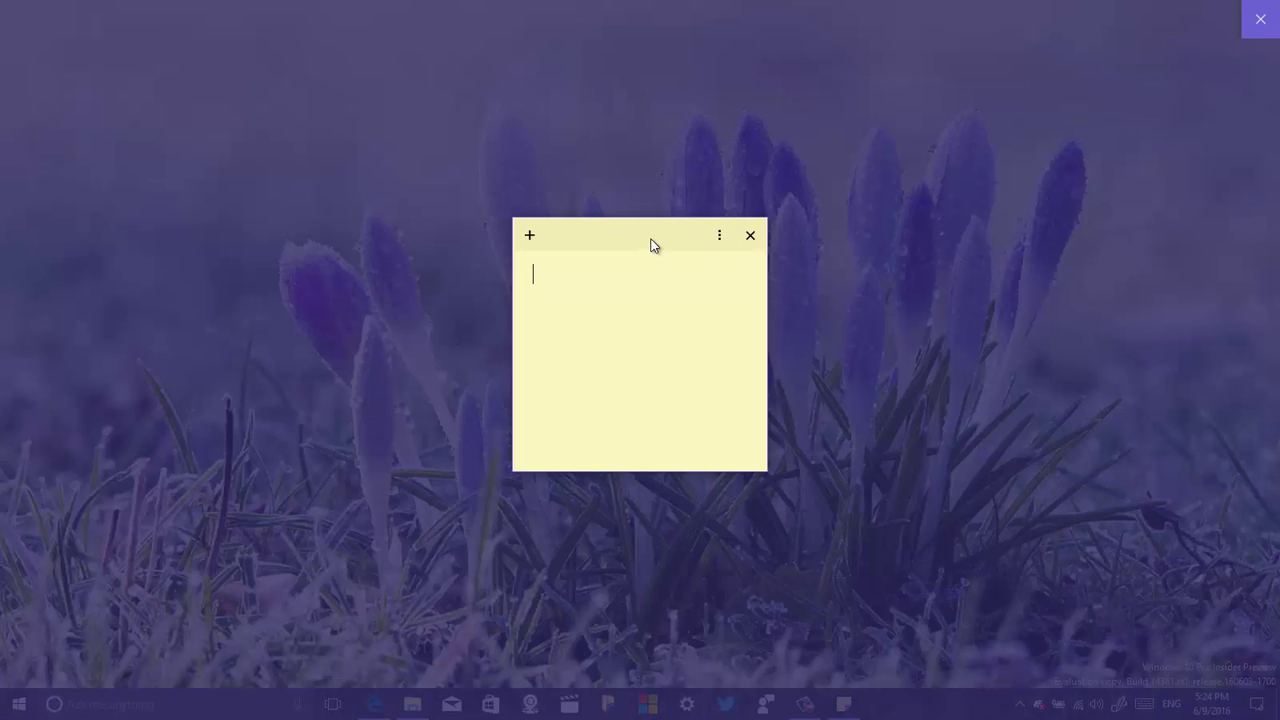
drag(652, 246, 420, 174)
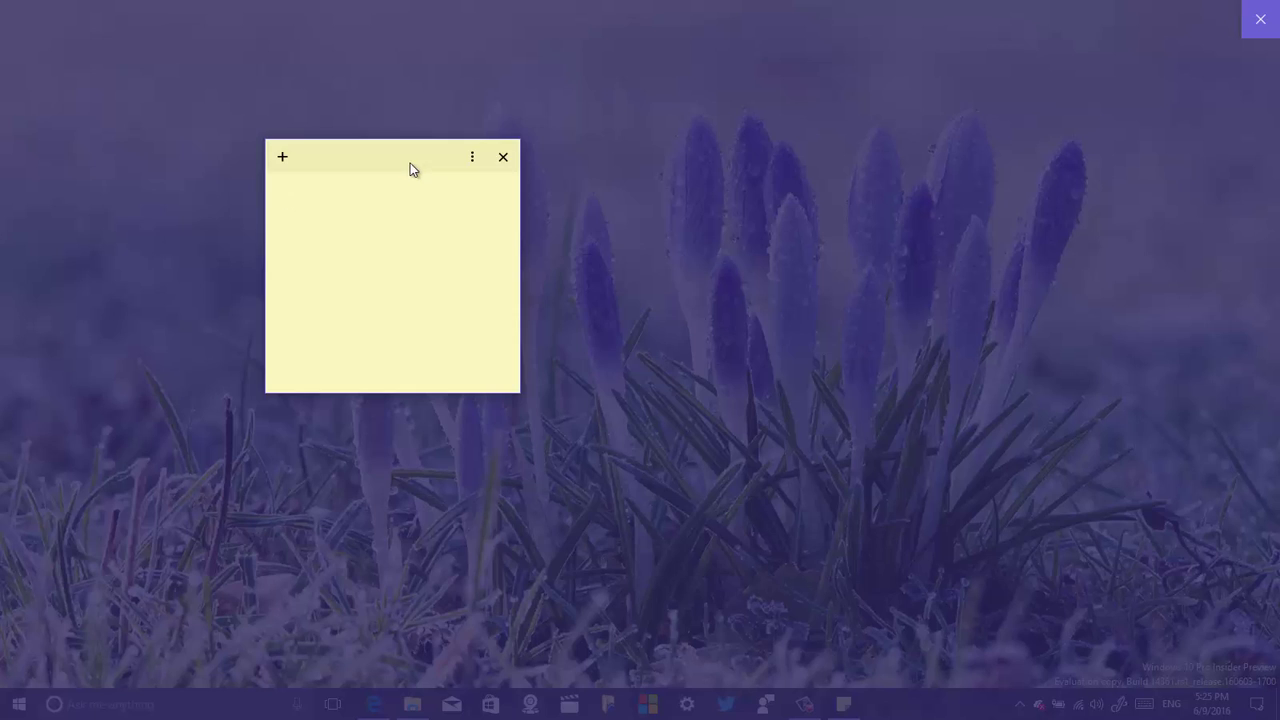
drag(408, 164, 562, 196)
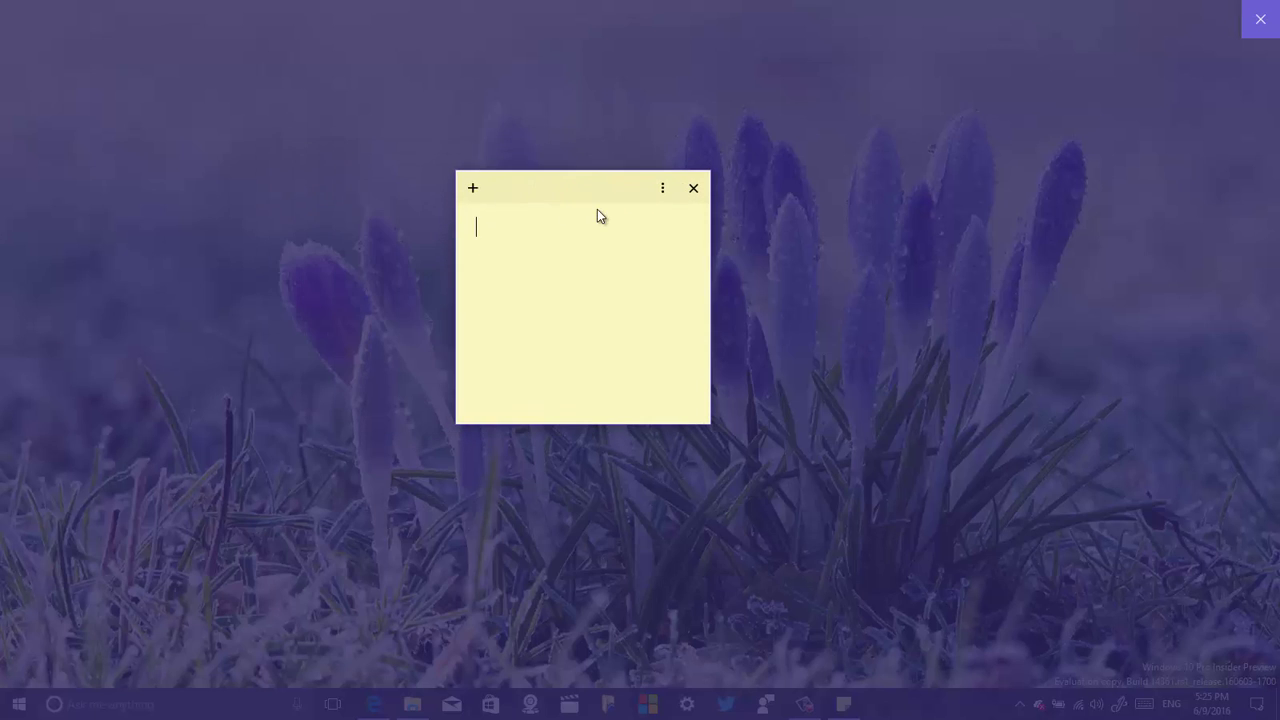
Step: Change the sticky note's color to green
click(663, 192)
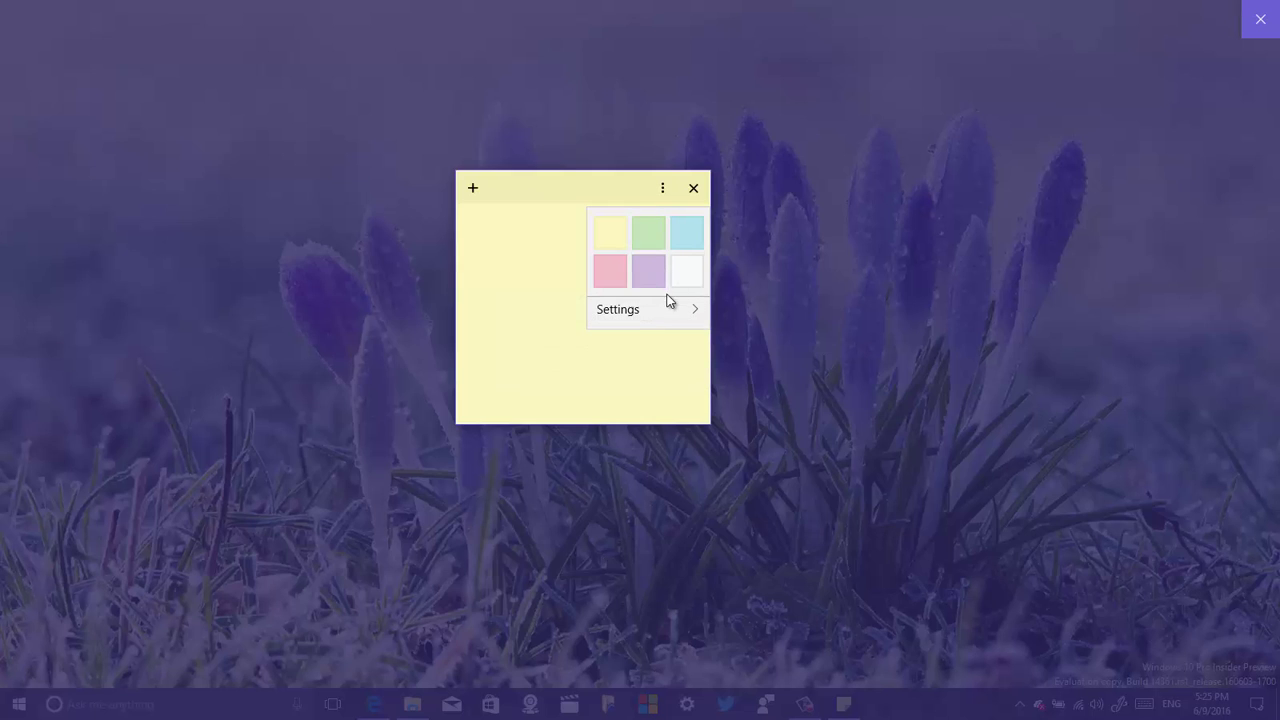
click(657, 238)
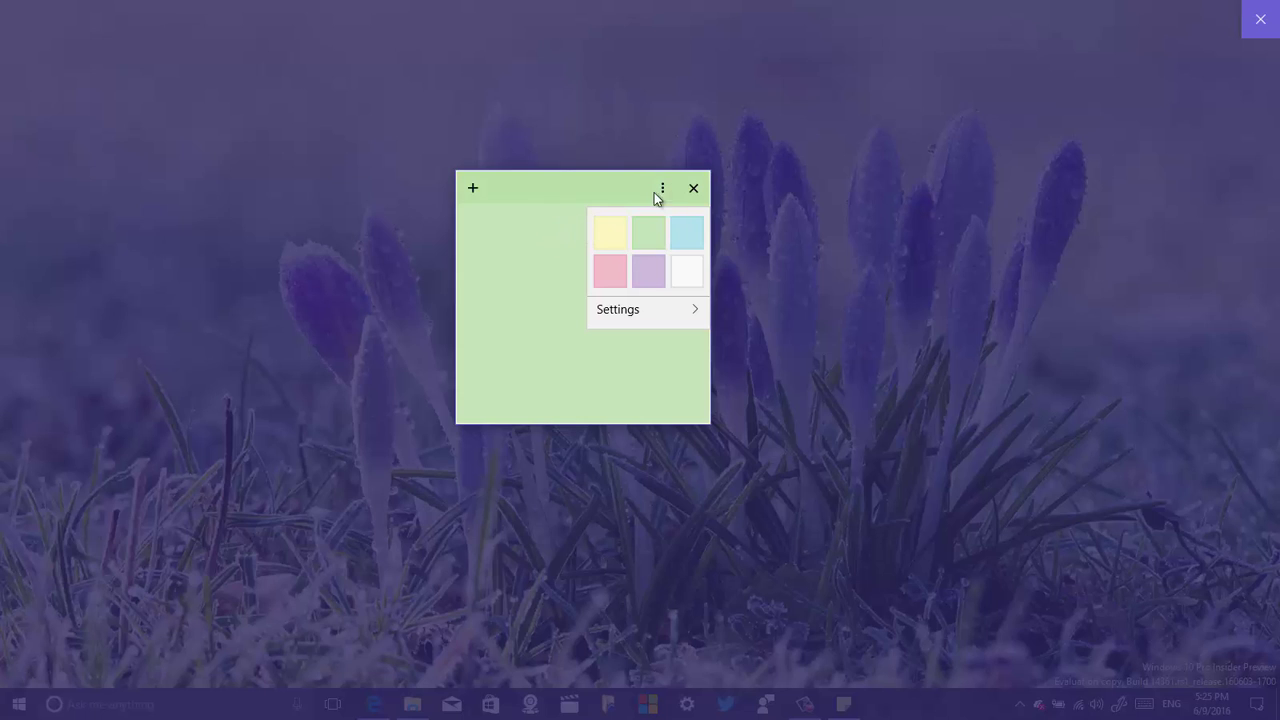
click(624, 190)
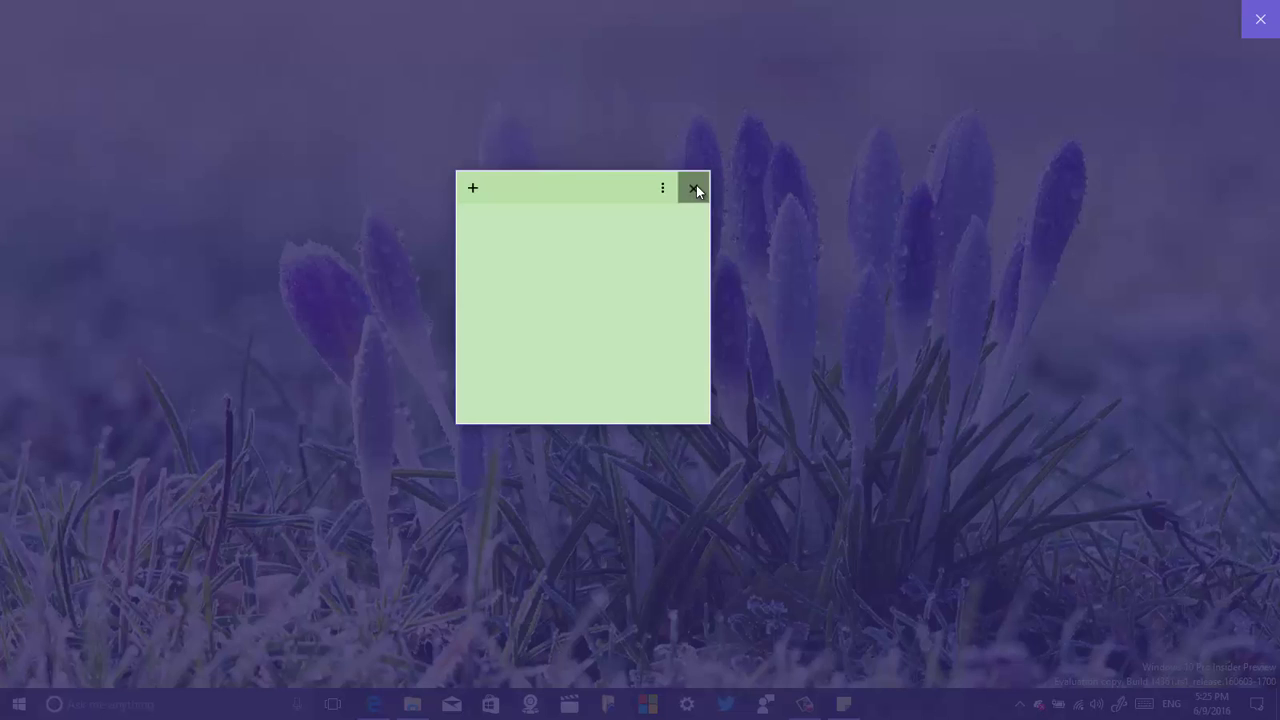
Step: Bring up the note's delete confirmation, try its "Don't show this message again" option, and exit the sticky notes workspace without deleting the note
click(694, 188)
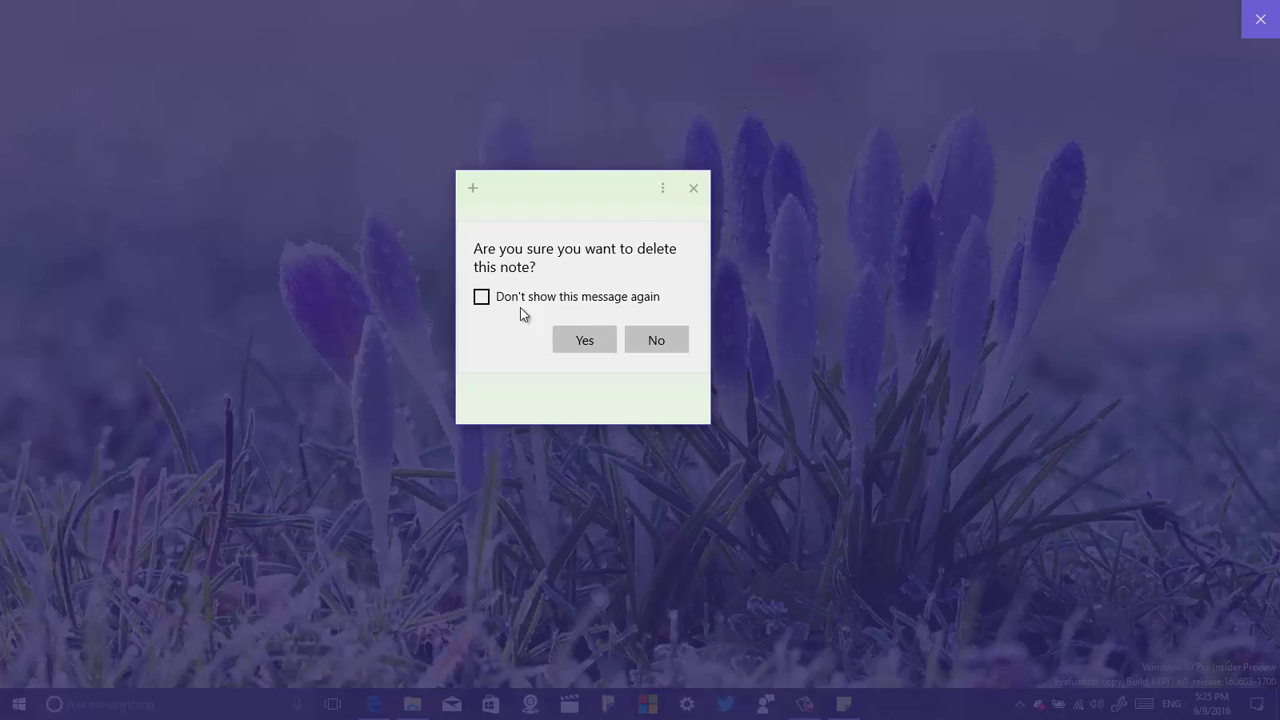
click(481, 298)
click(490, 302)
click(1262, 22)
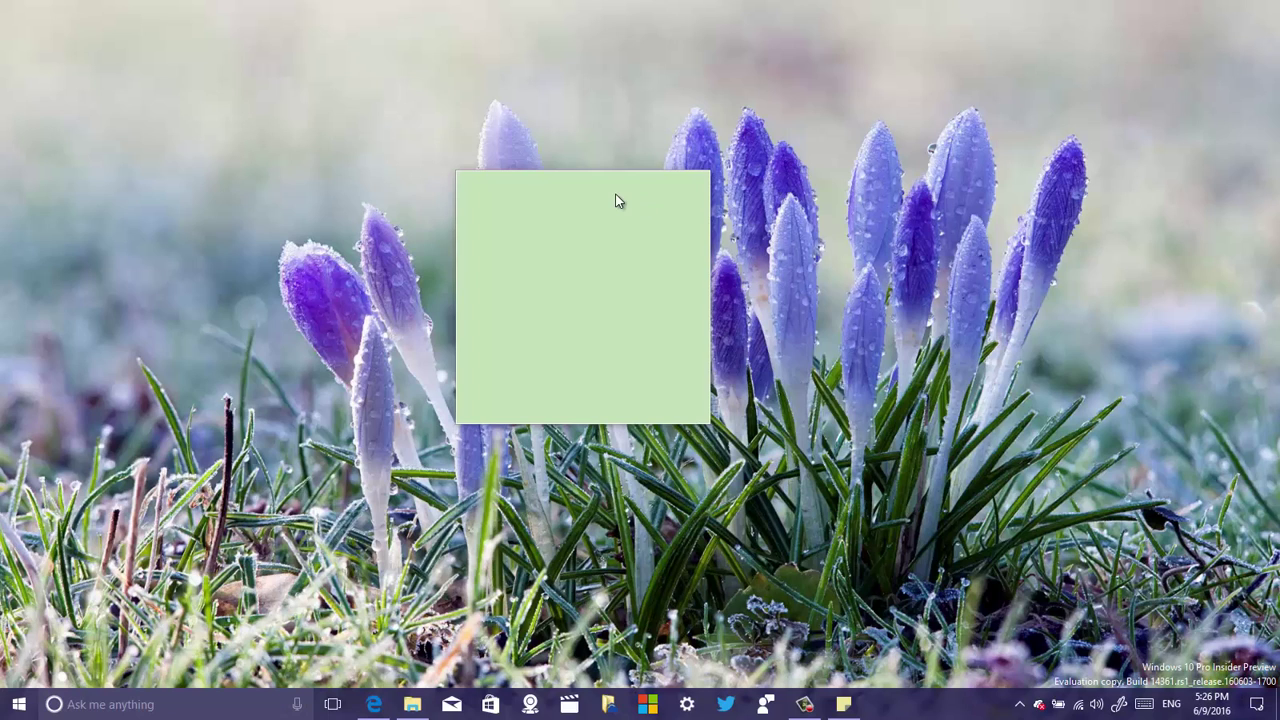
Step: Move the green sticky note around the desktop and leave it near the center
click(616, 200)
drag(591, 183, 571, 138)
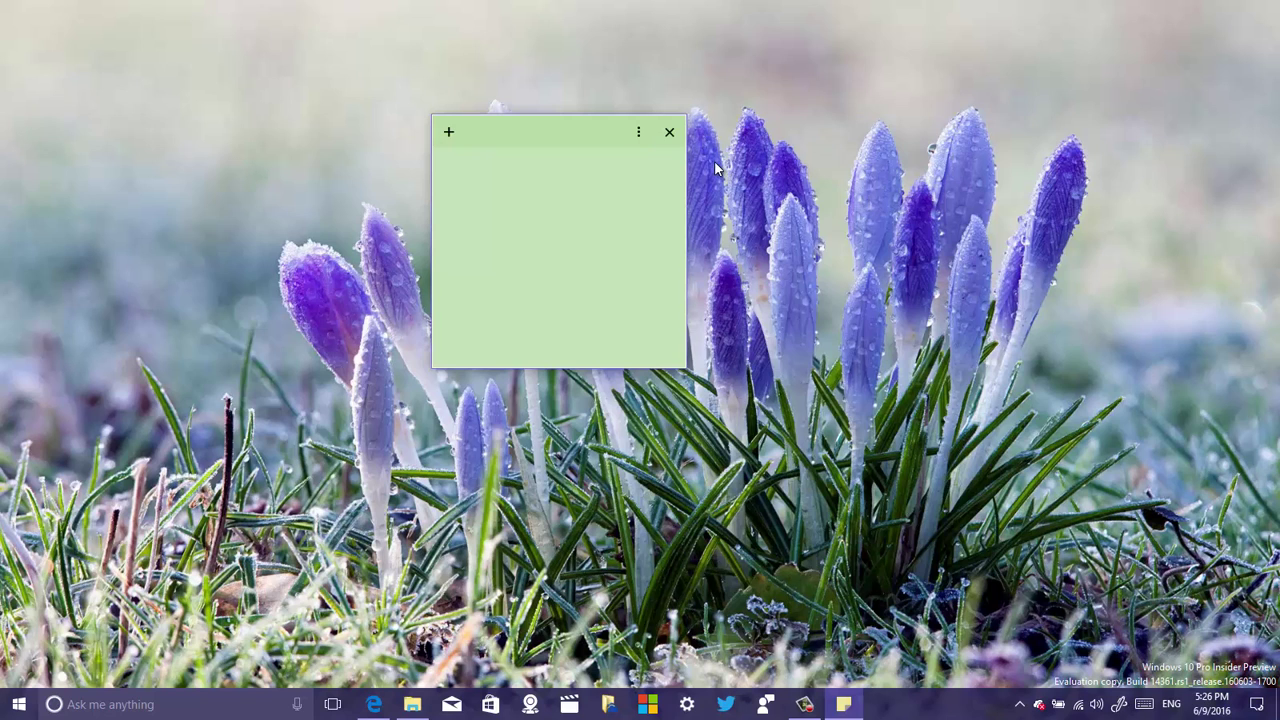
drag(549, 154, 582, 212)
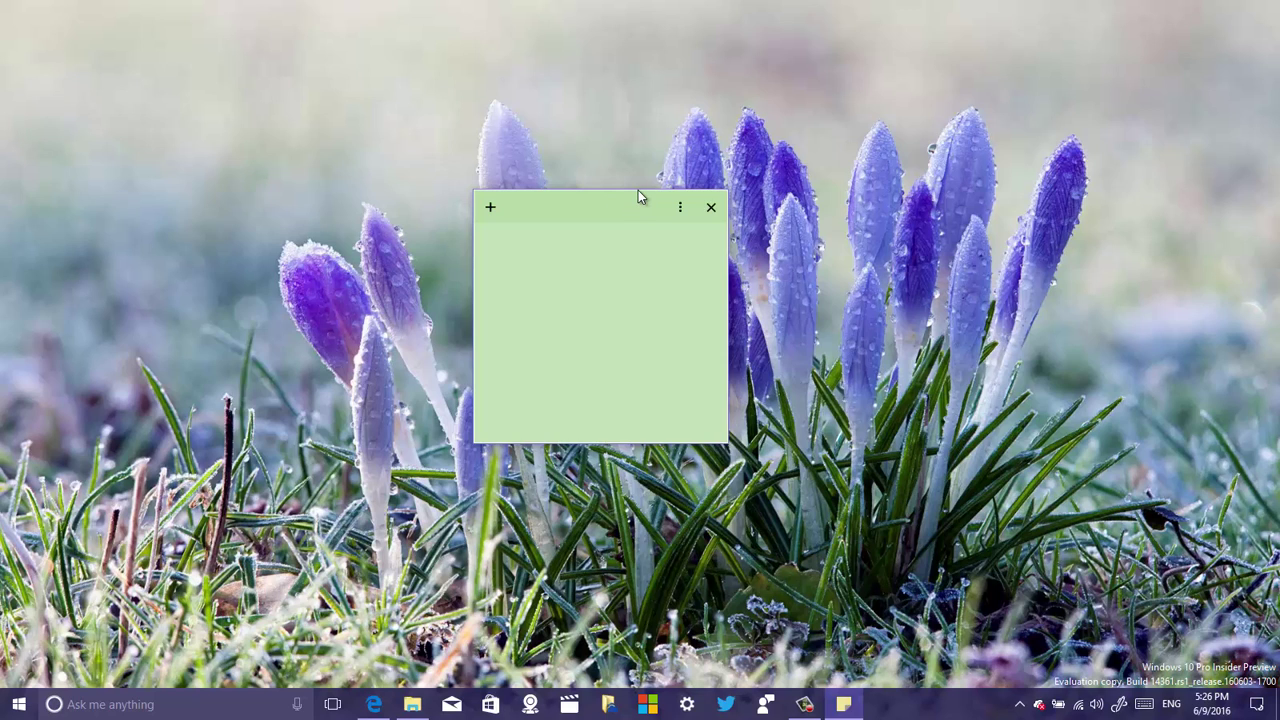
Step: Close the Sticky Notes window from its taskbar entry
click(845, 708)
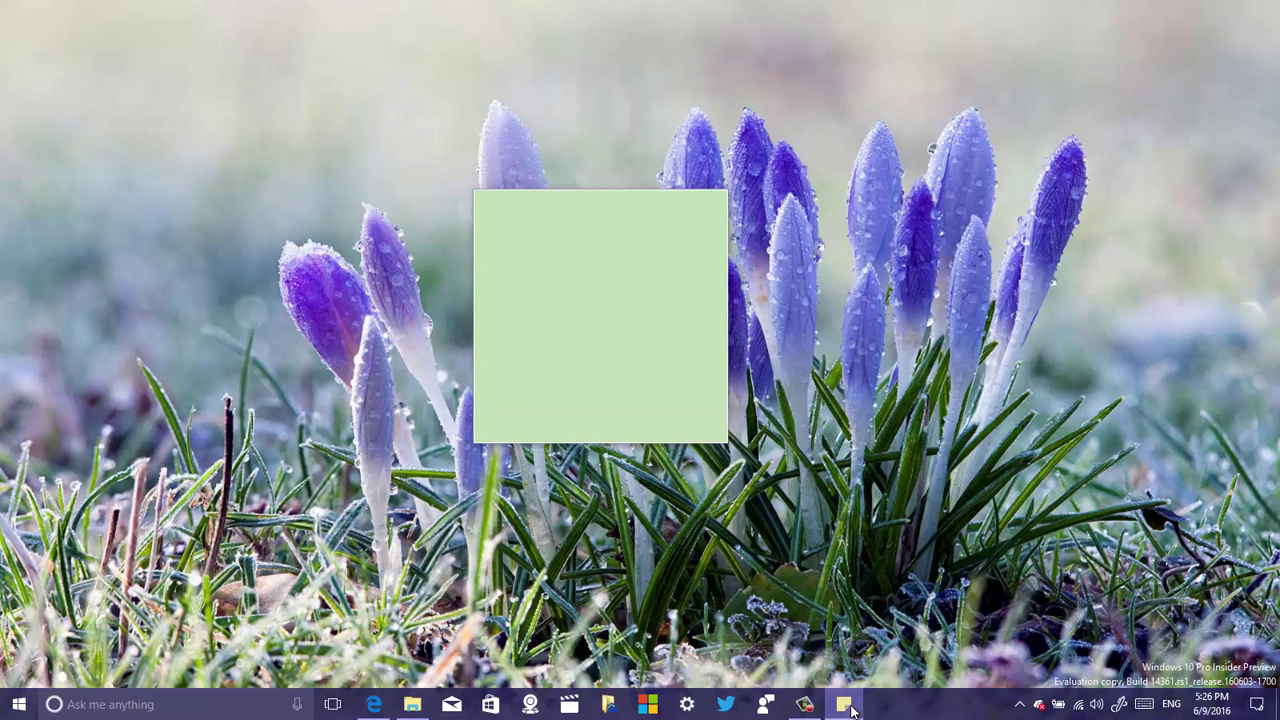
right_click(843, 708)
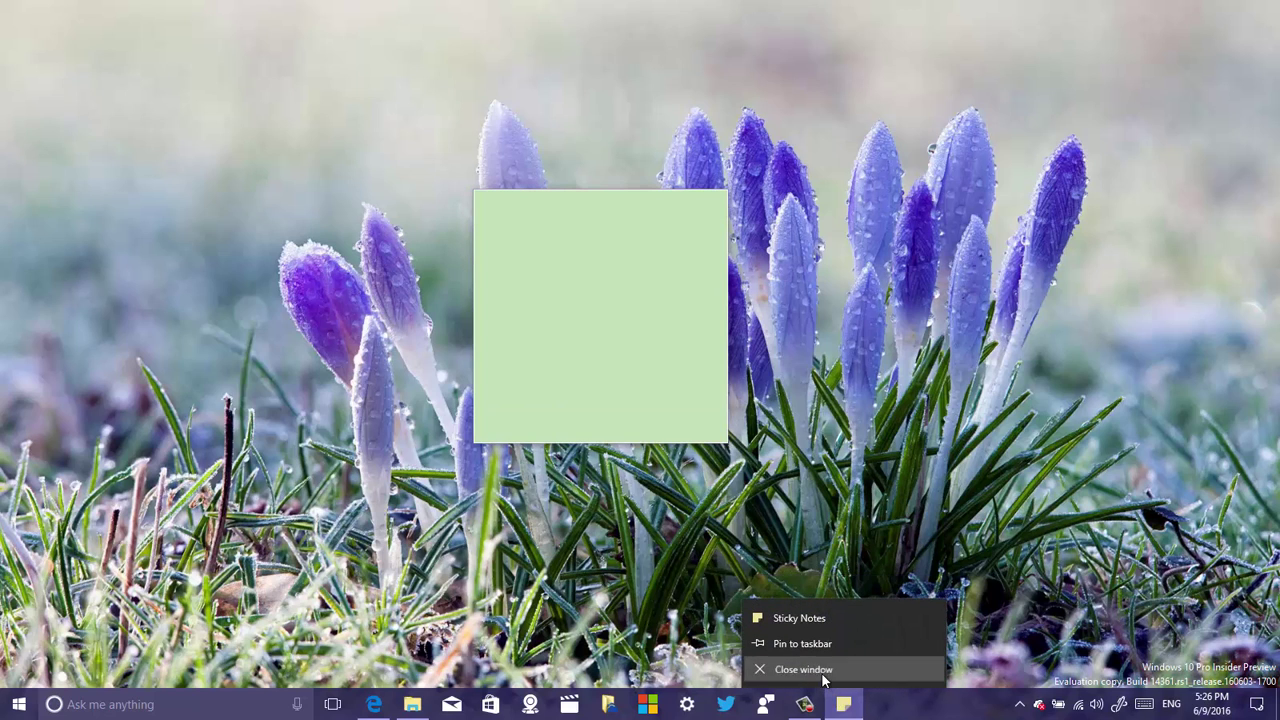
click(826, 674)
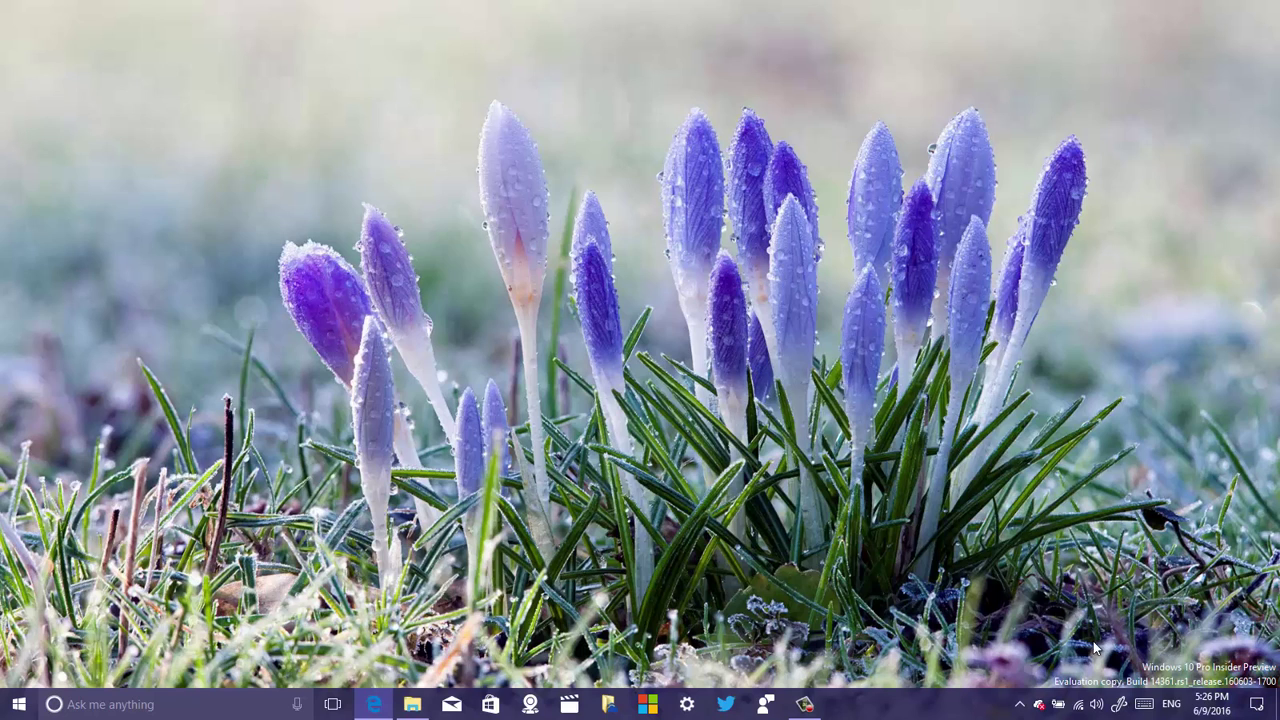
Step: Start a Screen sketch of the desktop from the Windows Ink Workspace and lay the ruler diagonally across the screenshot's left half
click(1119, 706)
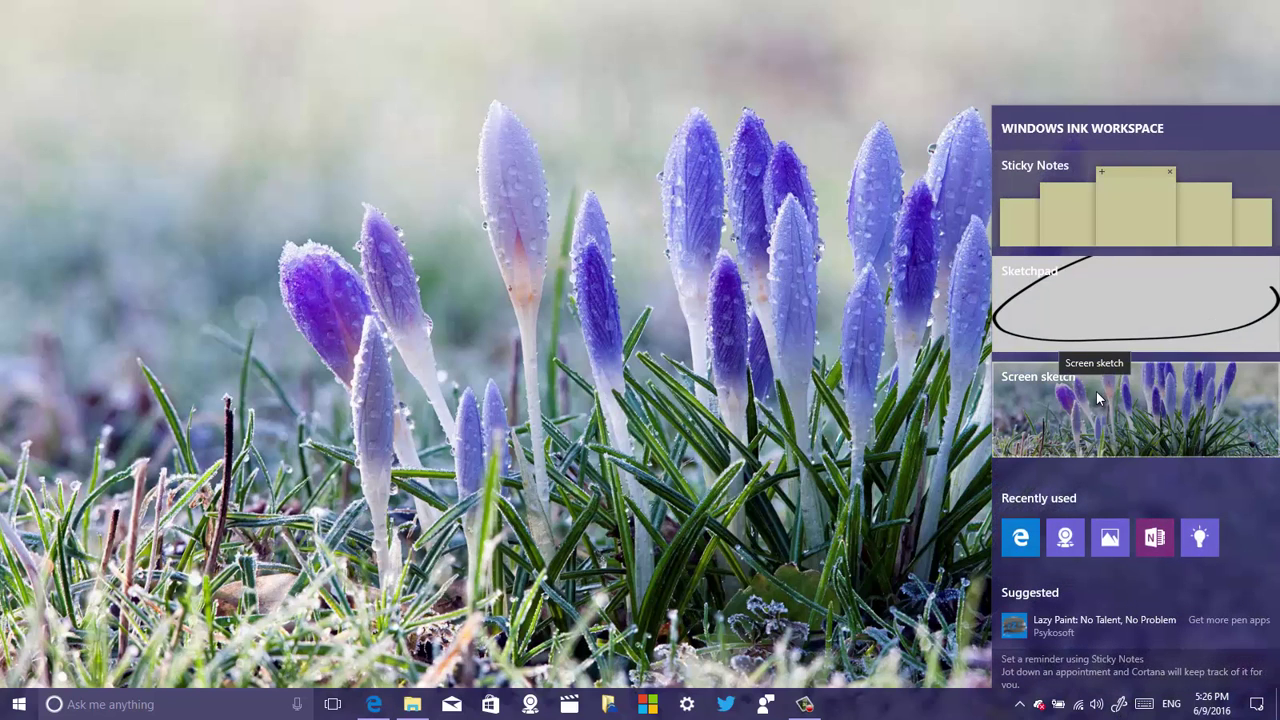
click(1067, 405)
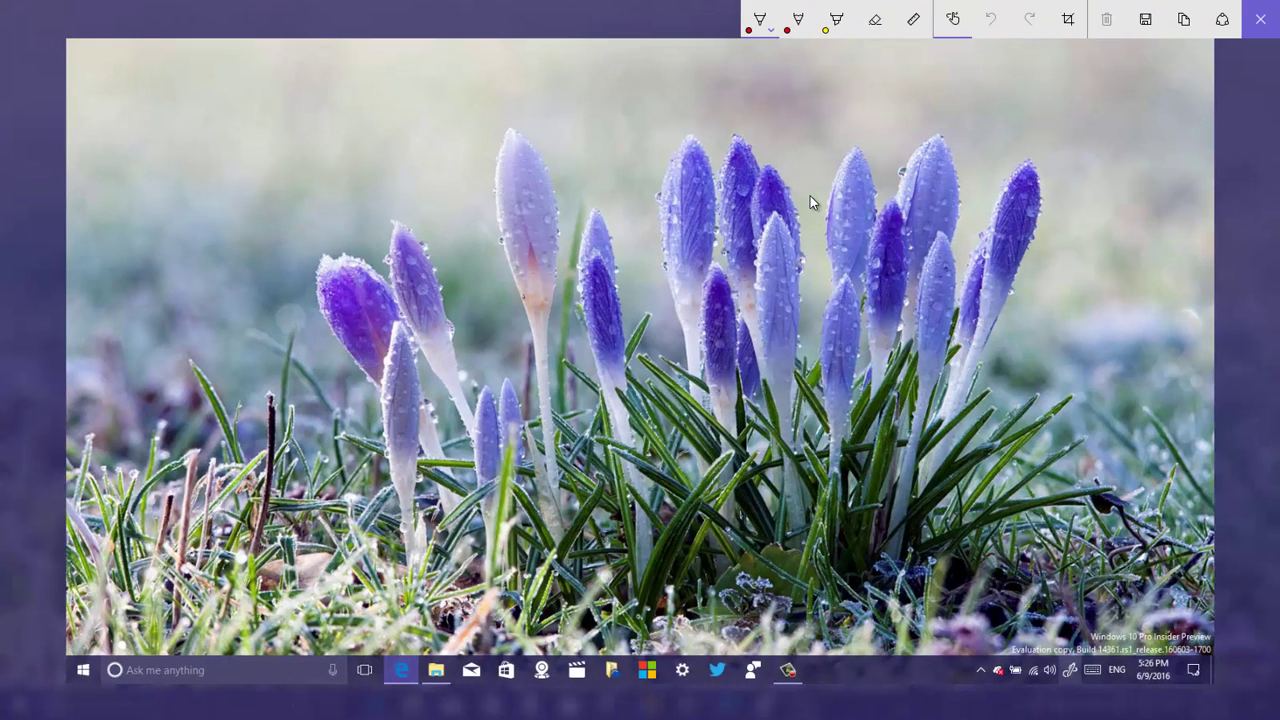
click(916, 21)
drag(430, 399, 562, 322)
scroll(538, 314, down, 3)
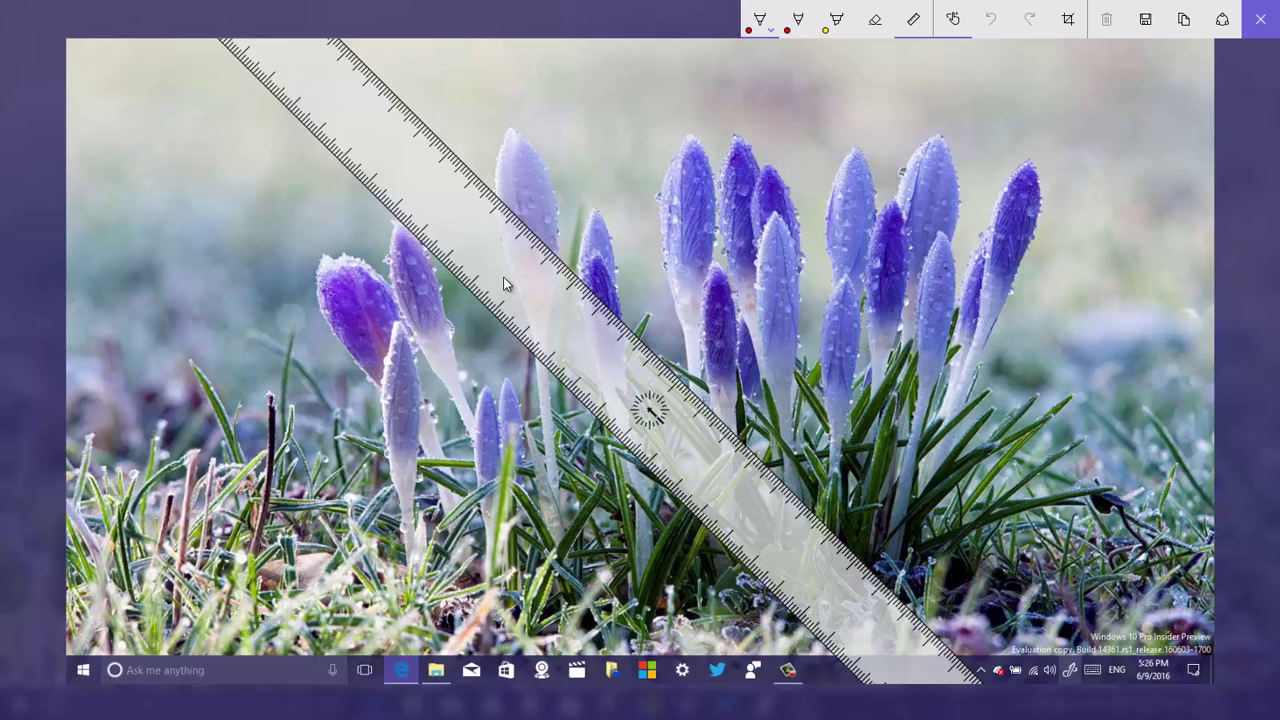
drag(504, 278, 505, 354)
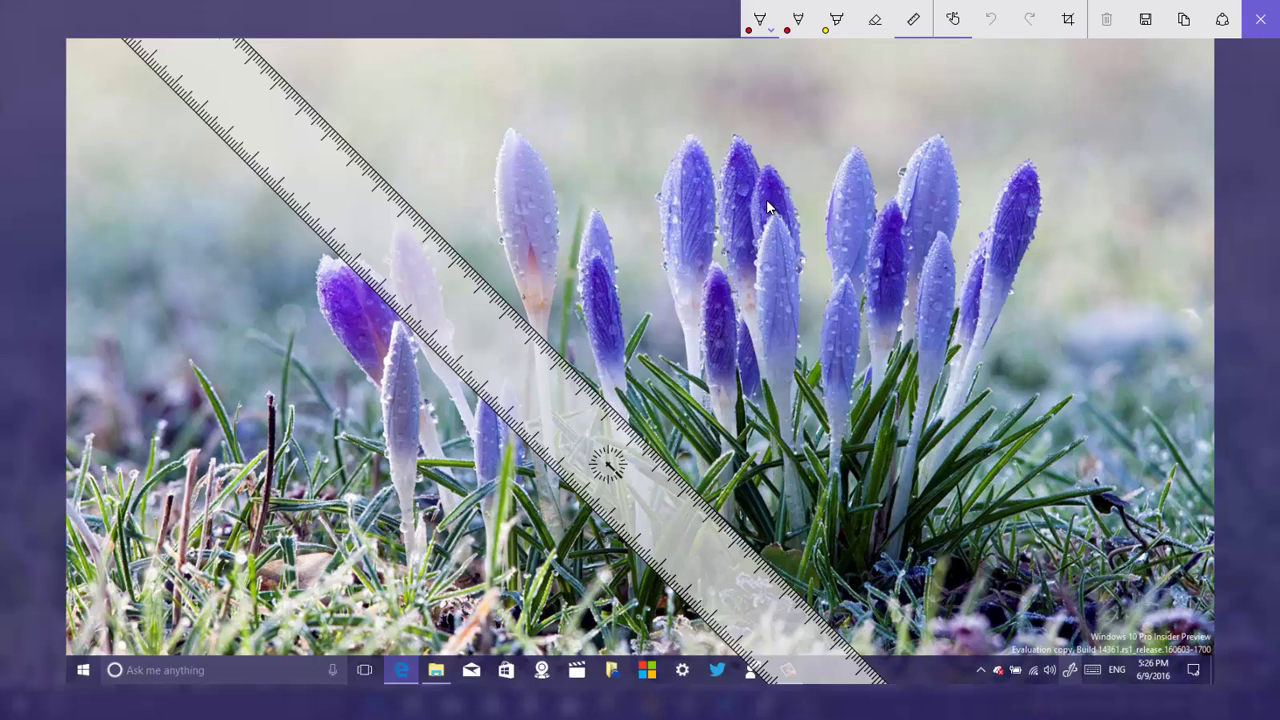
Step: Mark the middle crocus flowers in the screen sketch with freehand yellow highlighter strokes
click(836, 26)
mouse_move(698, 128)
mouse_down()
mouse_move(645, 158)
mouse_move(649, 195)
mouse_move(741, 197)
mouse_move(791, 182)
mouse_move(845, 230)
mouse_move(821, 147)
mouse_move(715, 165)
mouse_move(688, 190)
mouse_up()
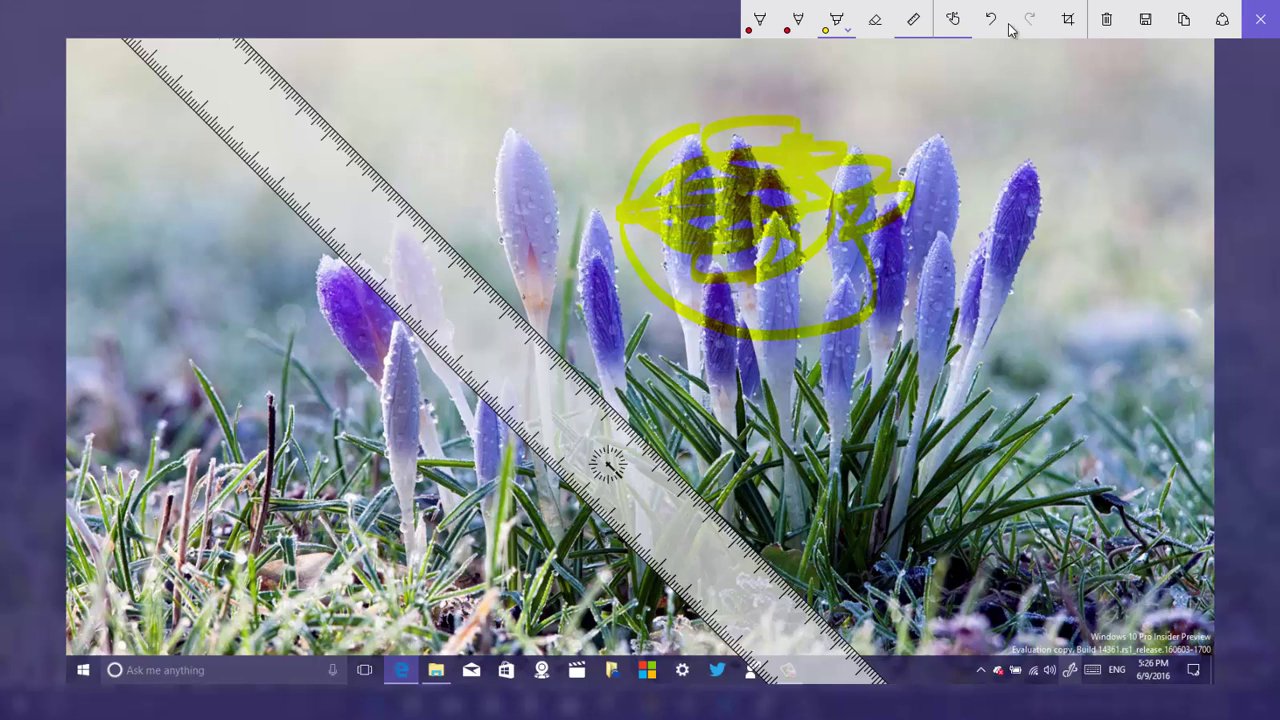
Step: Clear all the highlighter ink from the screen sketch
click(1107, 22)
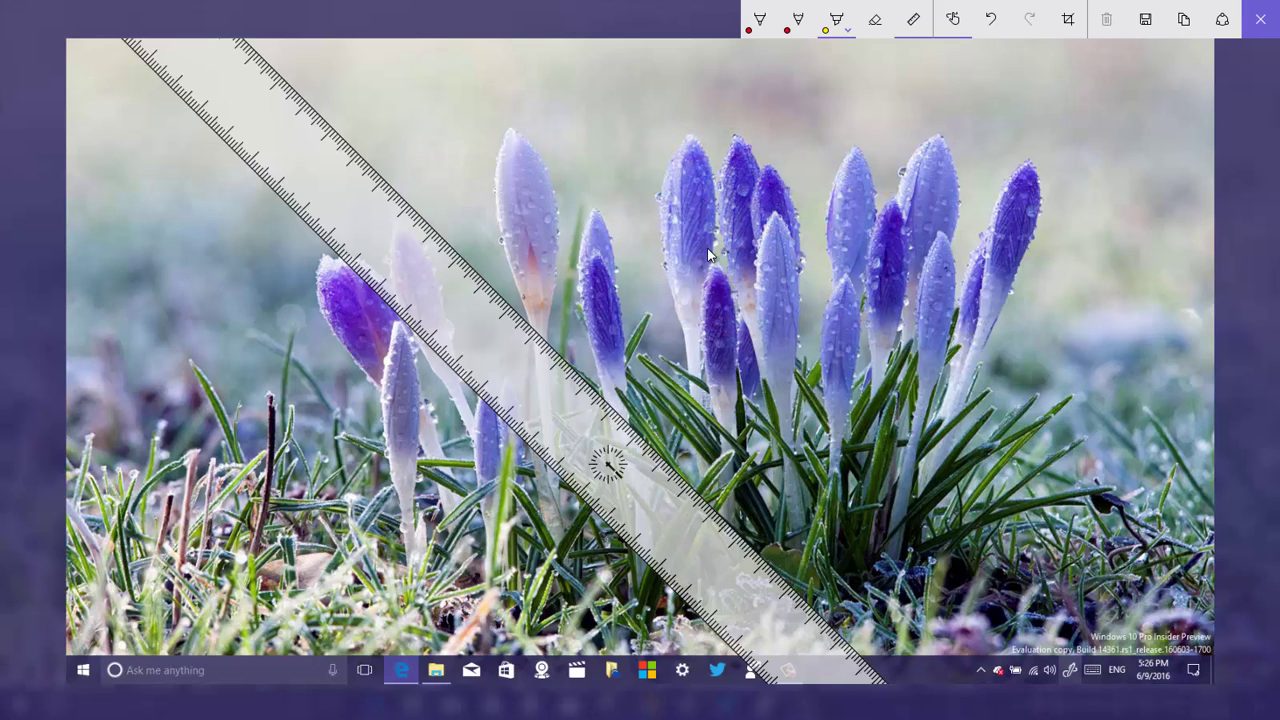
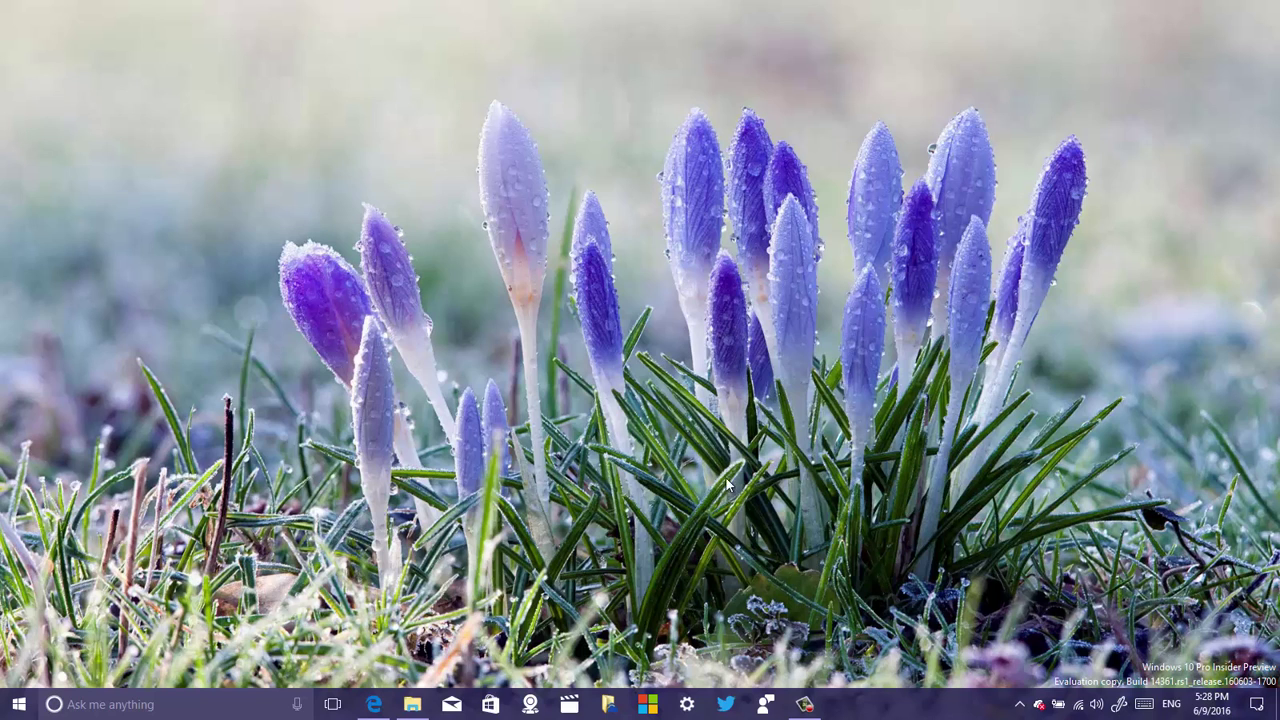
Step: Open the System category in Windows Settings and look through its Apps & features page and list of pages
click(690, 706)
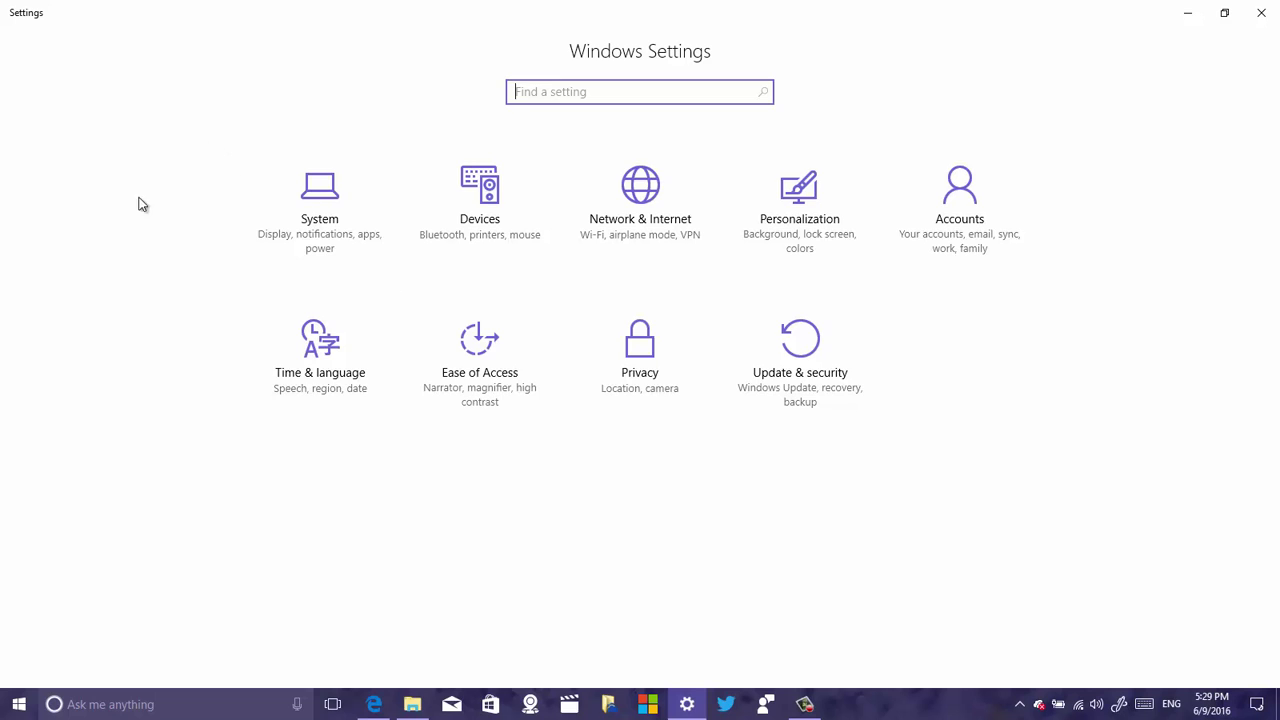
click(336, 190)
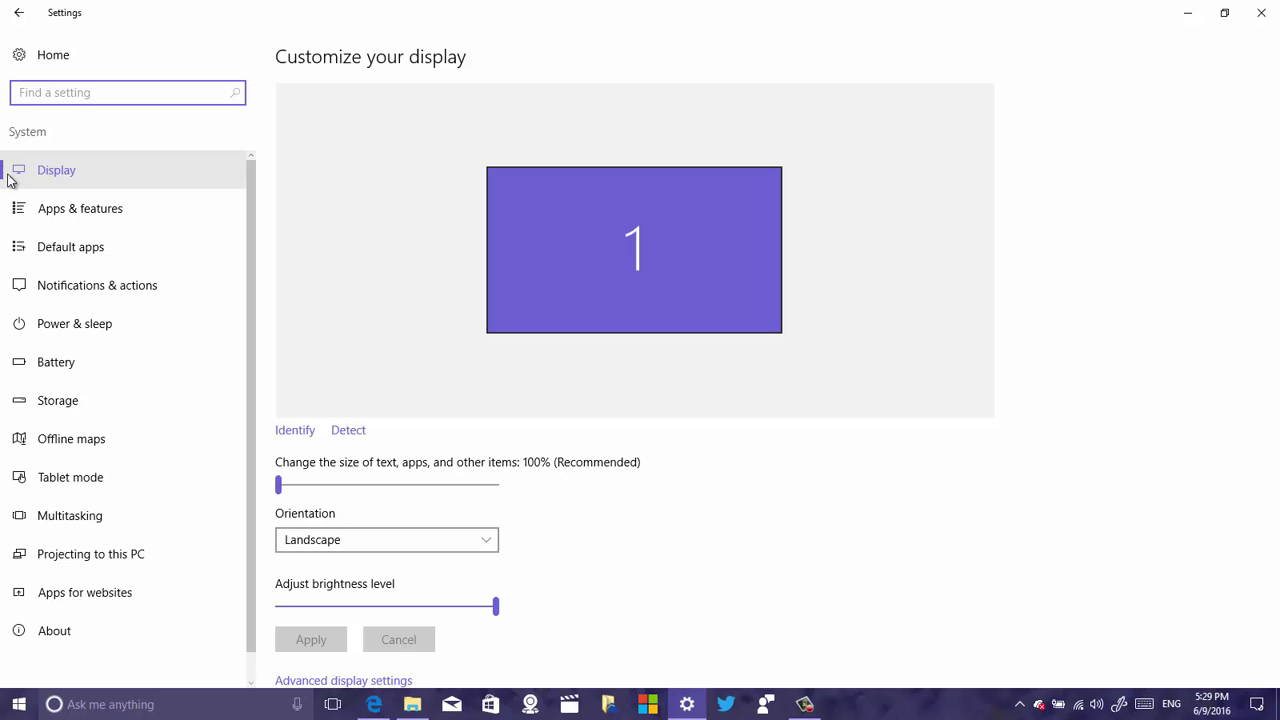
click(121, 210)
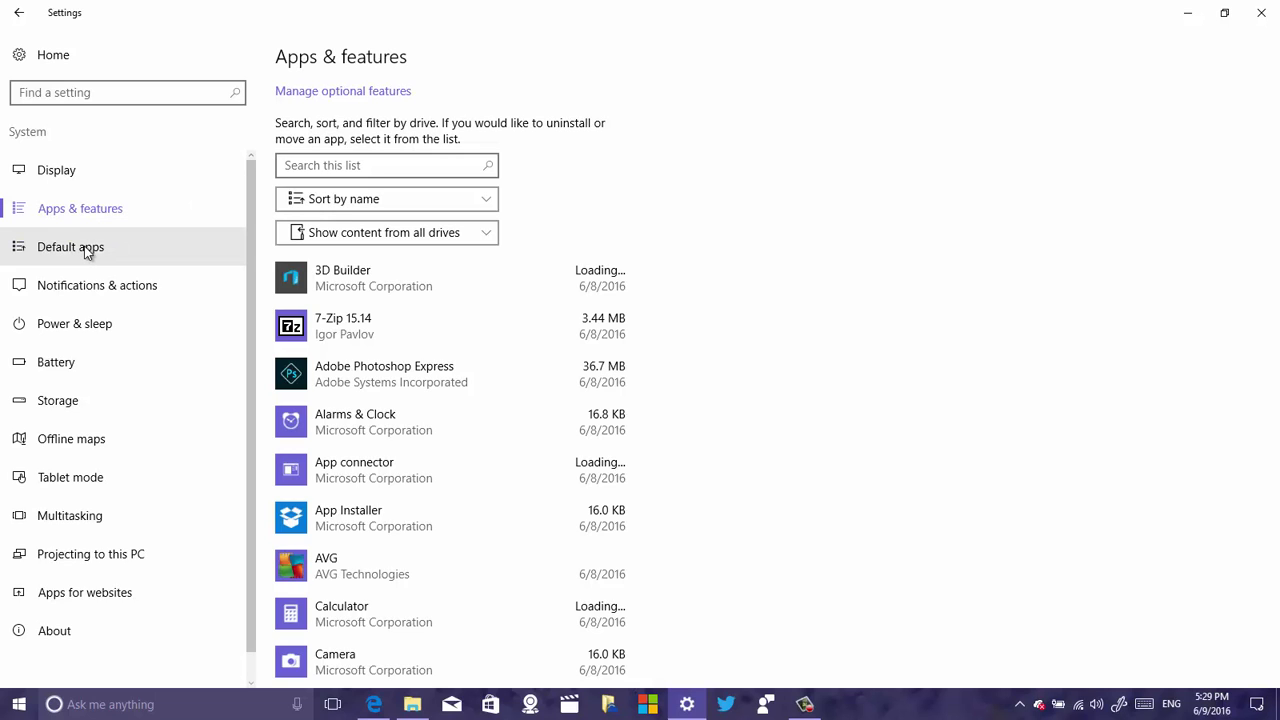
scroll(97, 228, down, 1)
scroll(96, 220, down, 1)
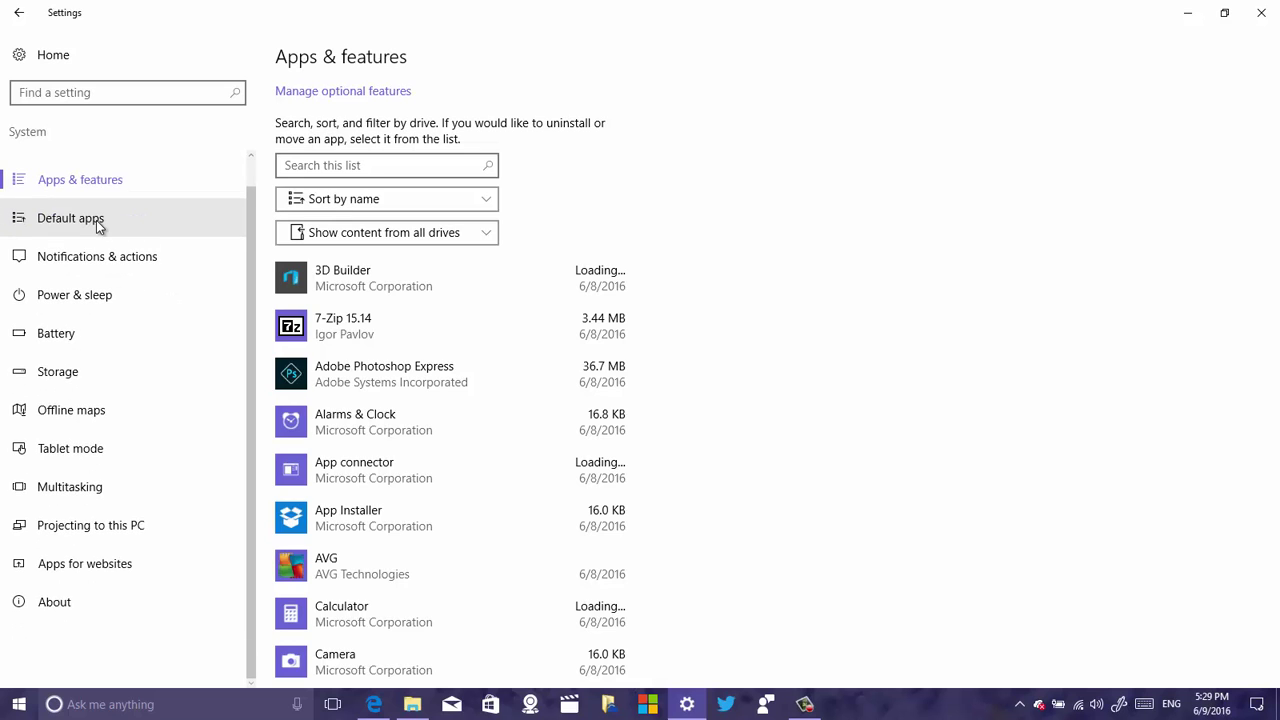
scroll(97, 219, up, 1)
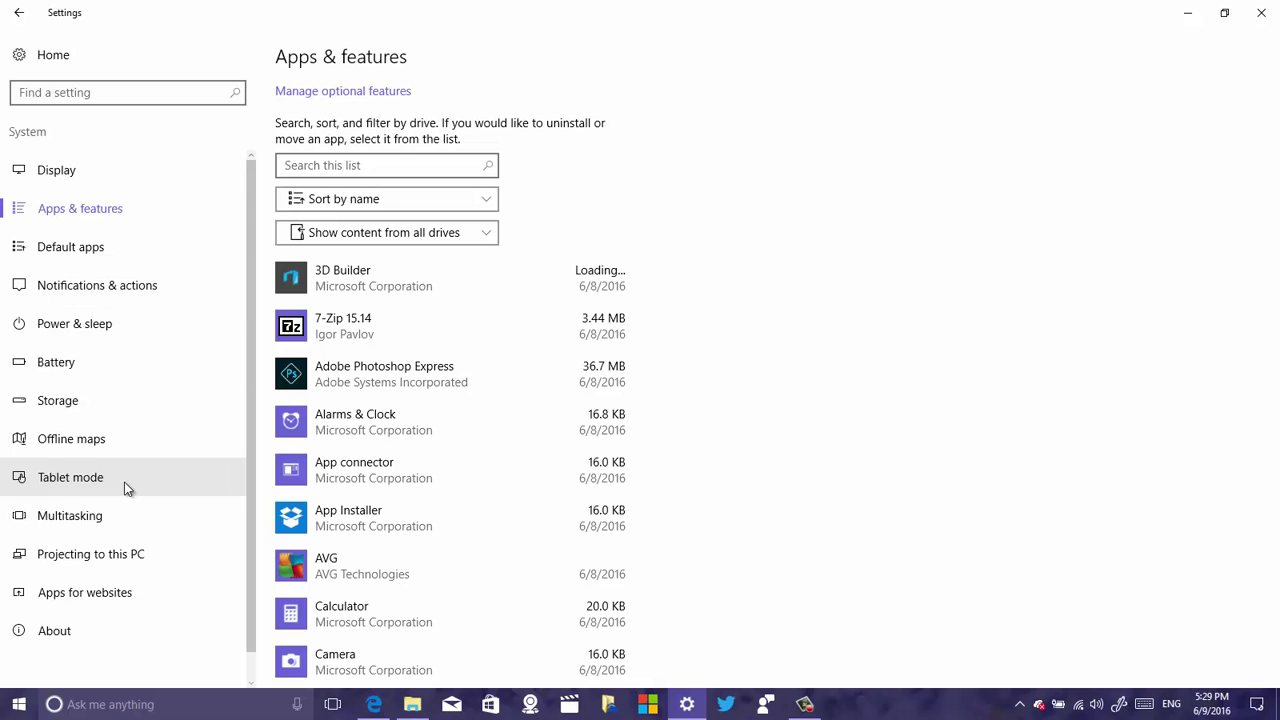
Step: View the About page with the Windows edition, version and OS build, and return to the Settings home page
click(93, 628)
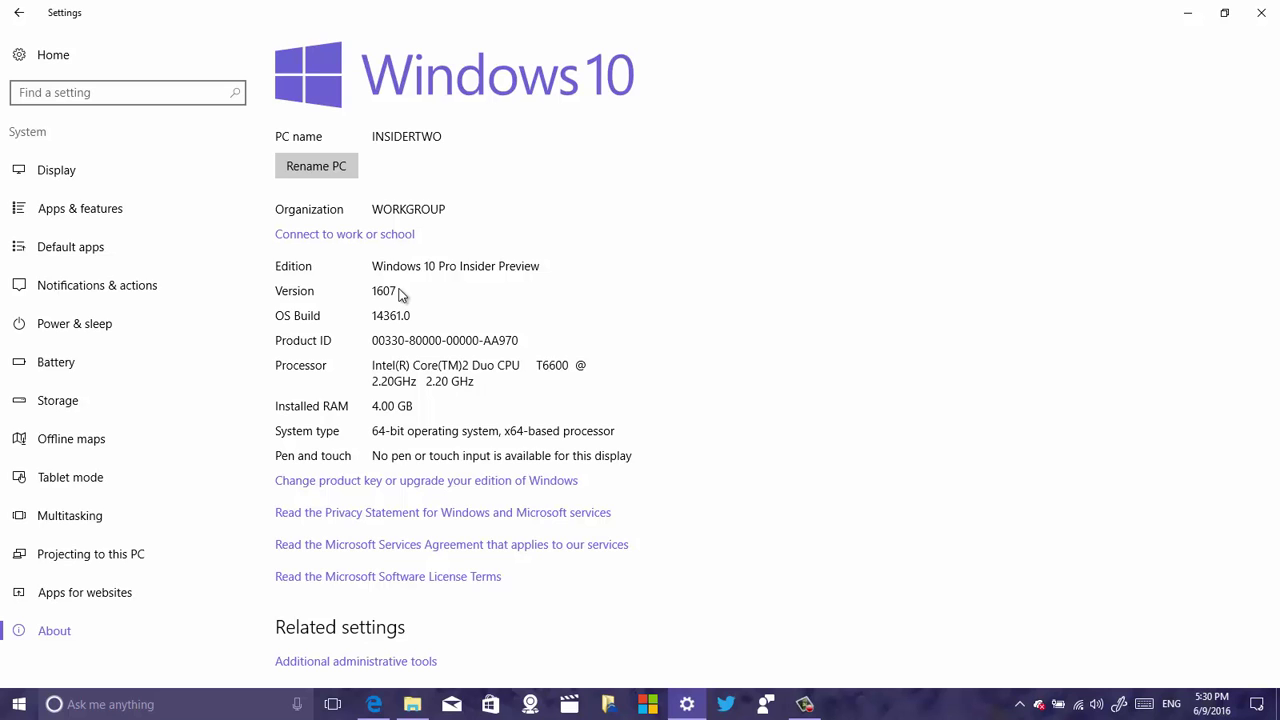
click(48, 57)
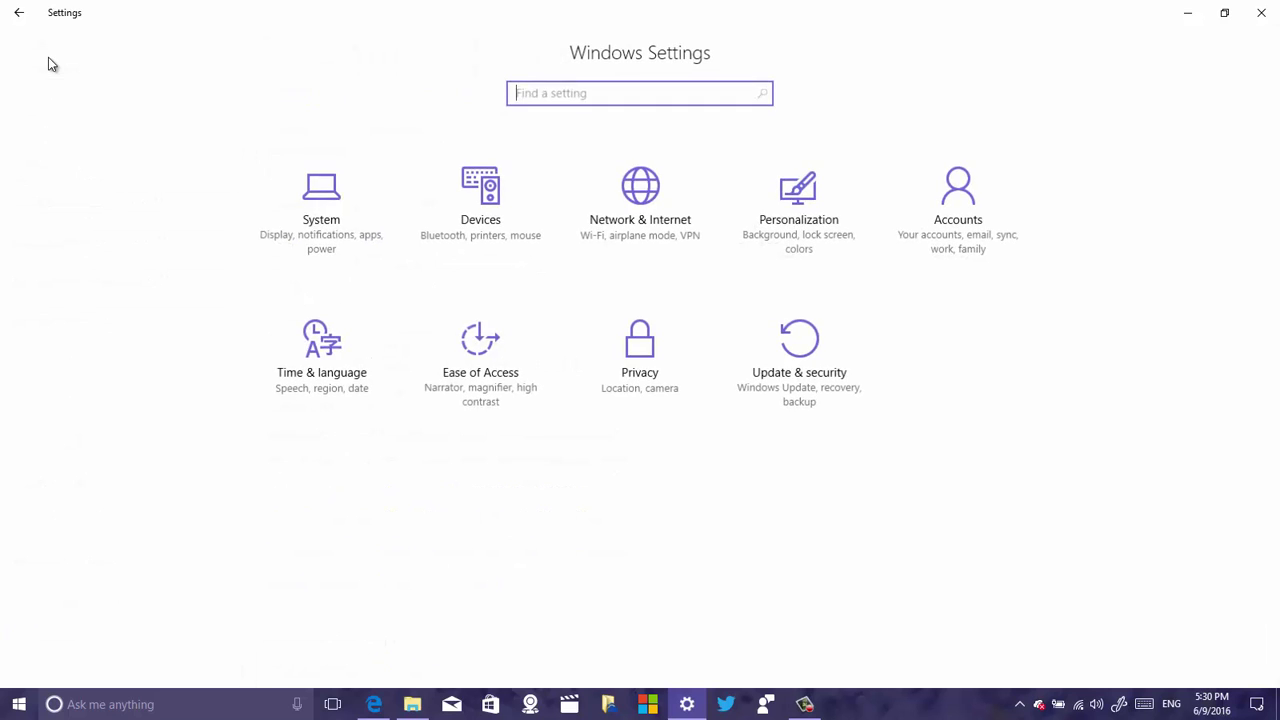
Step: View the System category's Display page and the Devices category's Printers & scanners page, returning to the Settings home page after each
click(318, 217)
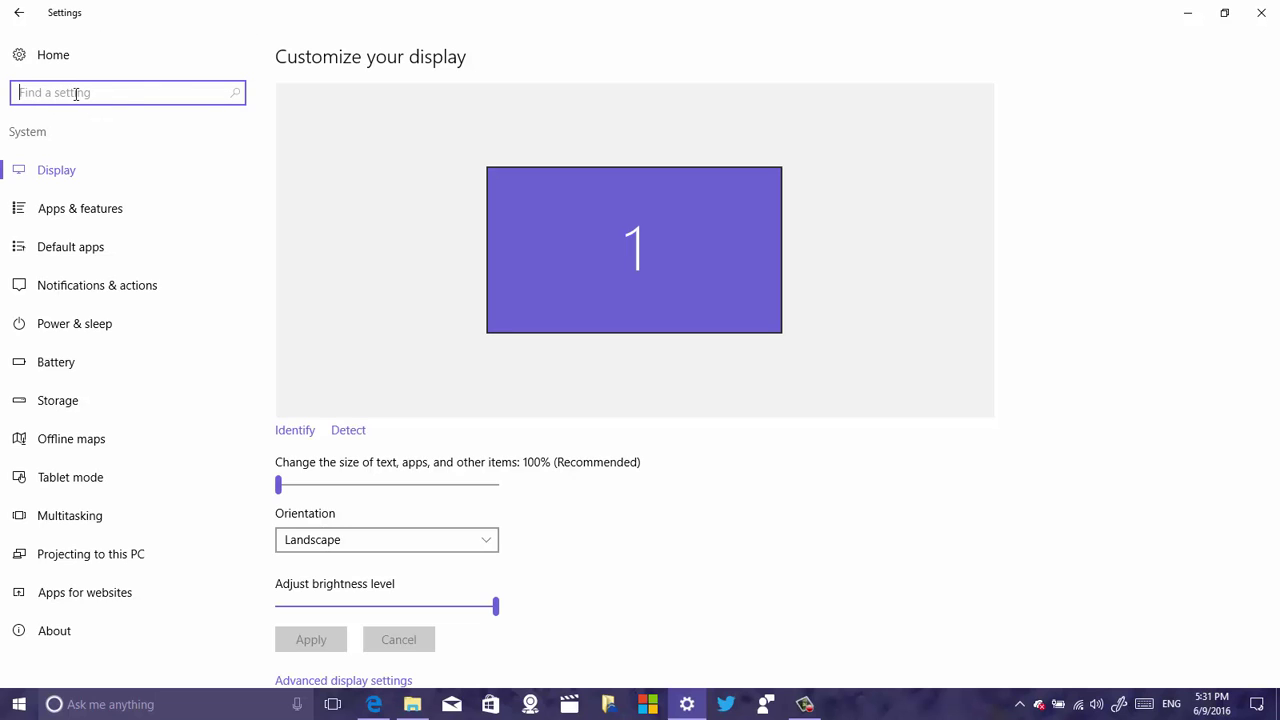
click(35, 57)
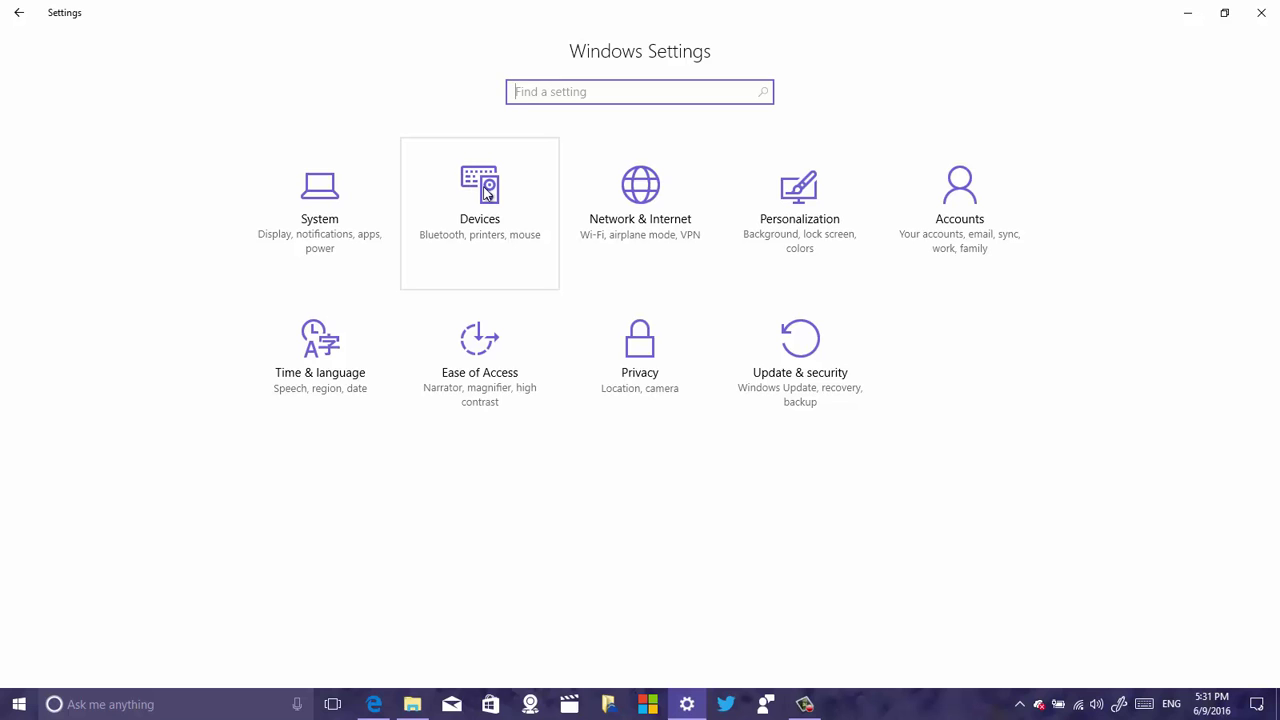
click(487, 193)
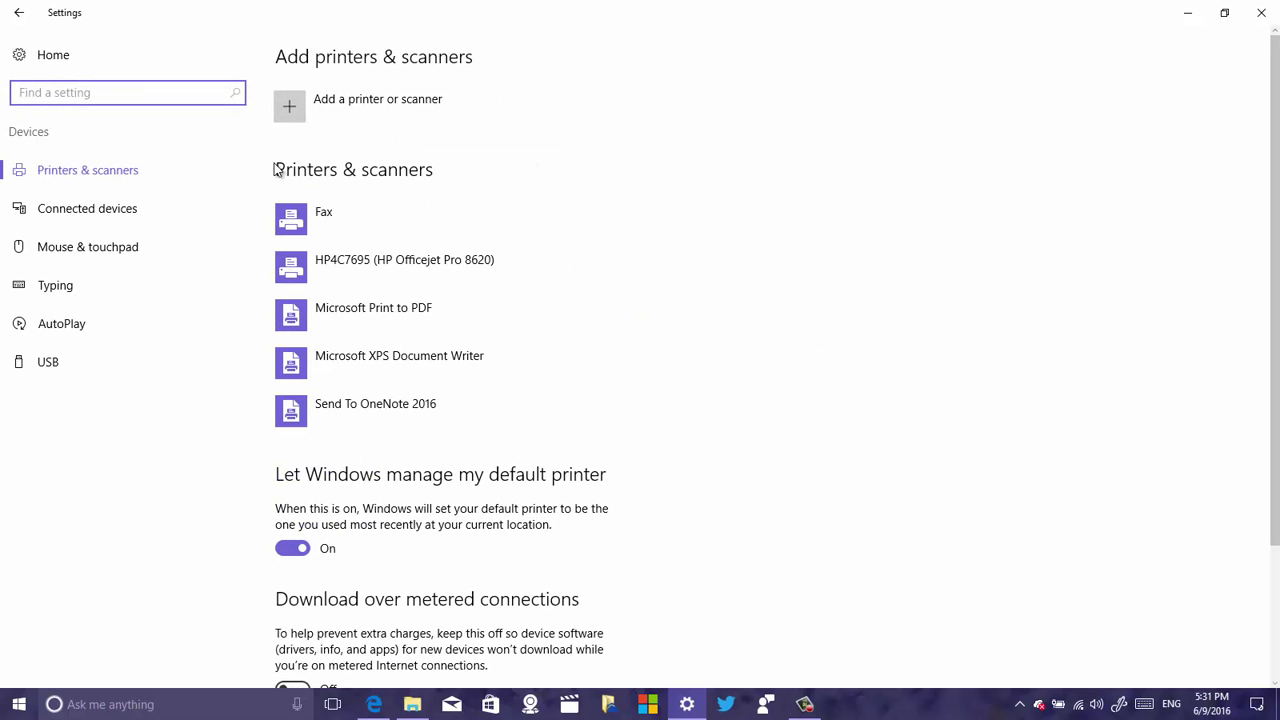
click(20, 16)
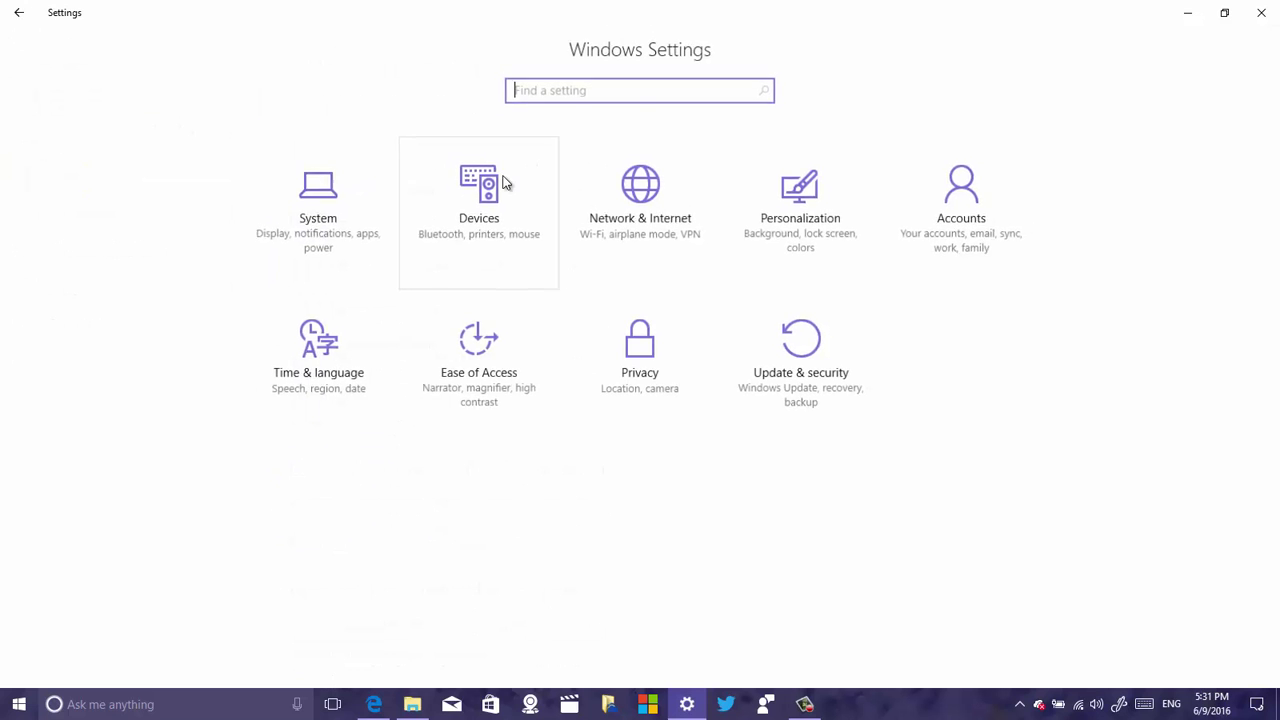
Step: Open the Network & Internet category and look over its Status page from start to end
click(657, 193)
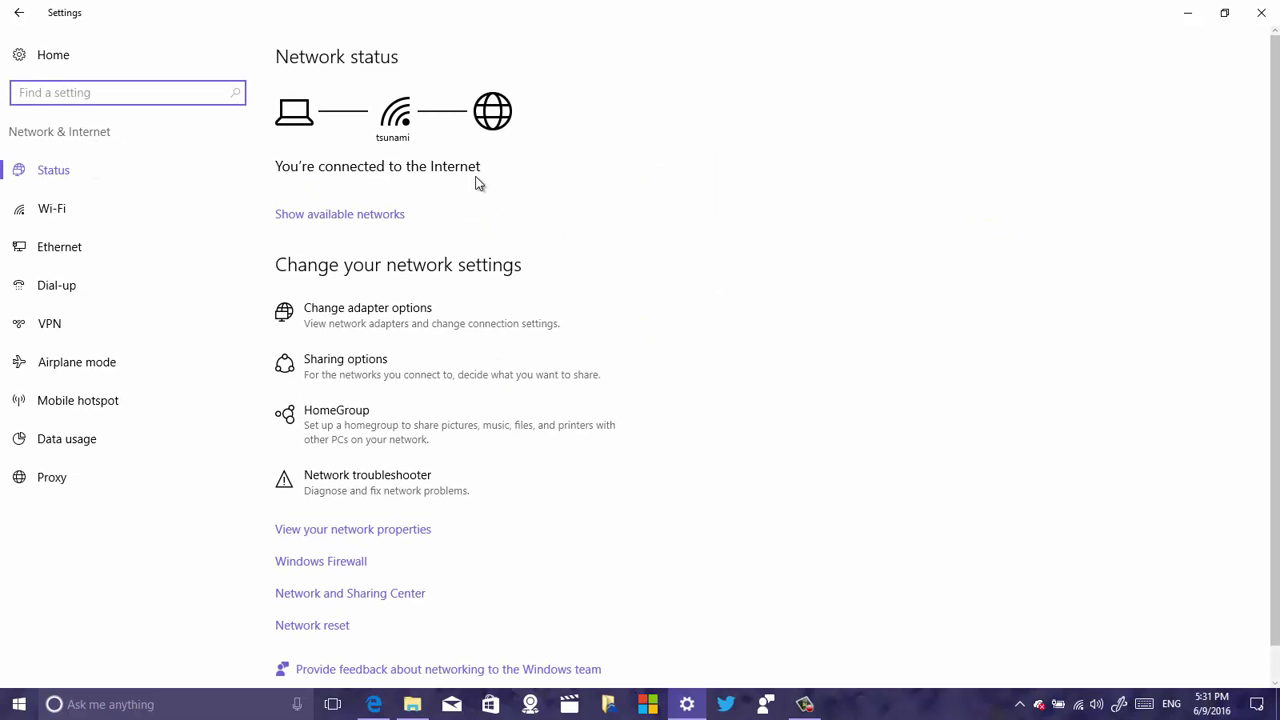
scroll(550, 182, down, 1)
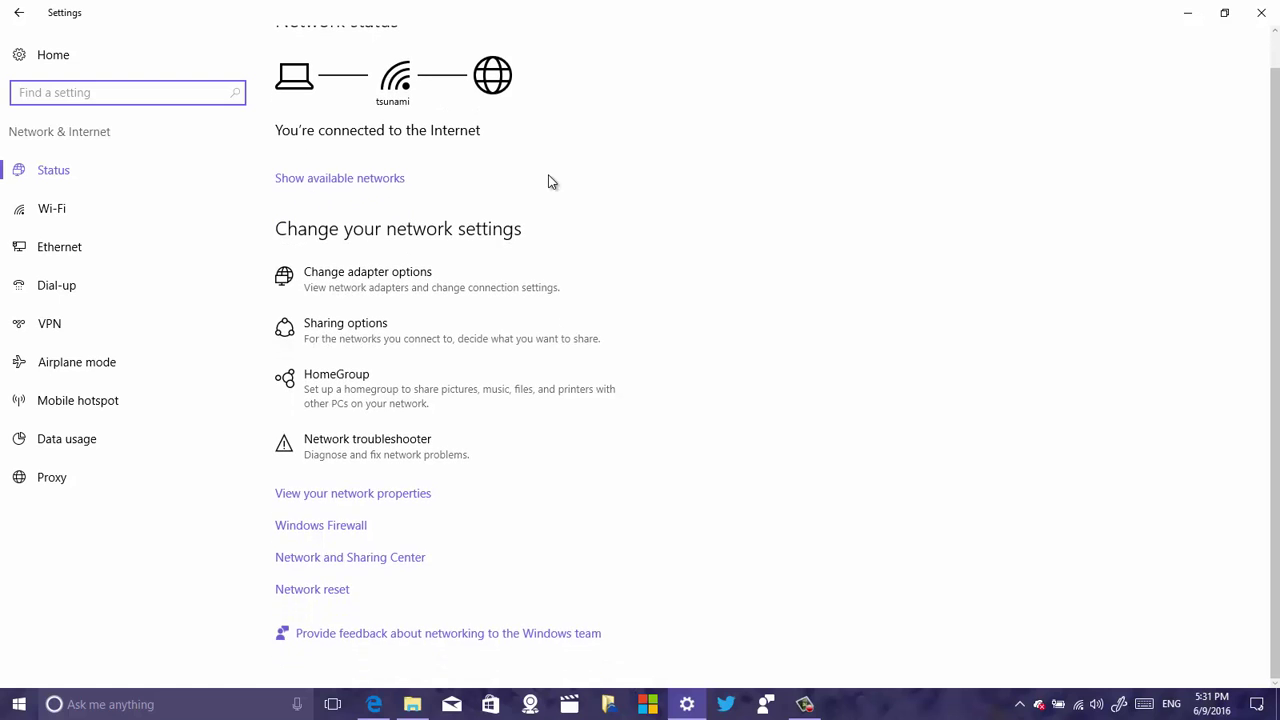
scroll(550, 182, up, 1)
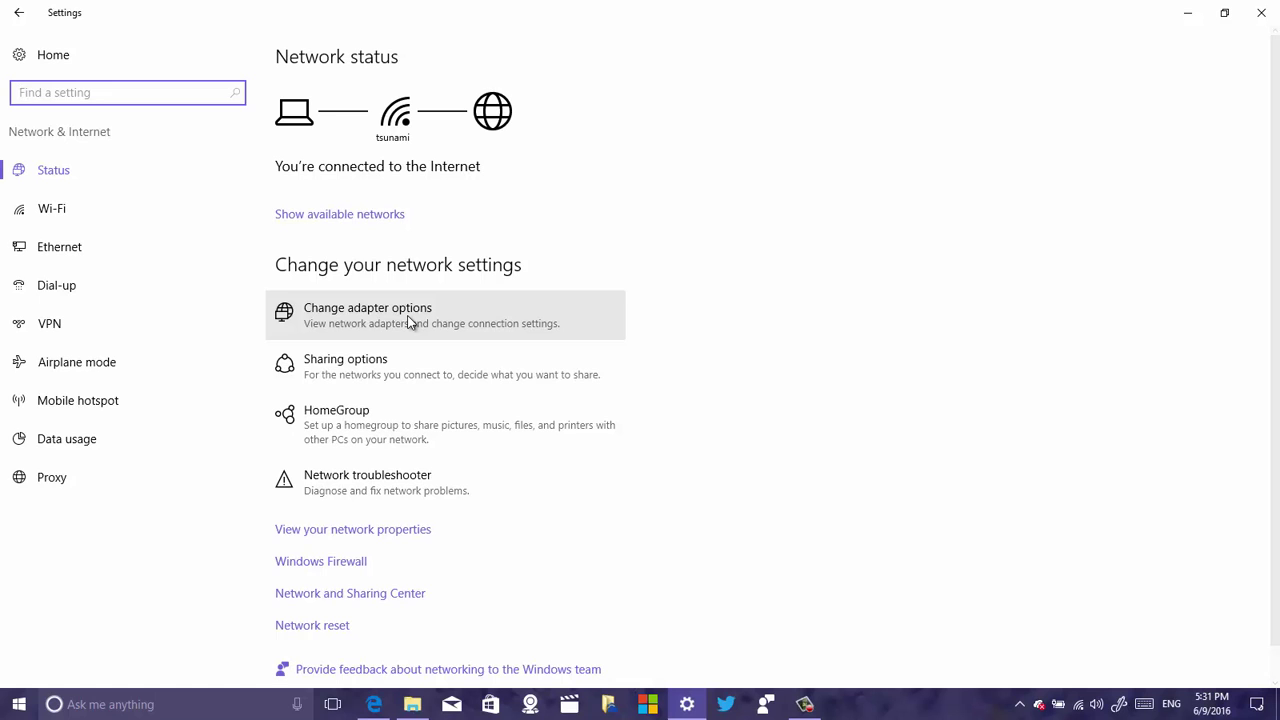
Step: View the network sharing options in a maximized window, close it, and look over the remaining links on the Network status page
click(327, 368)
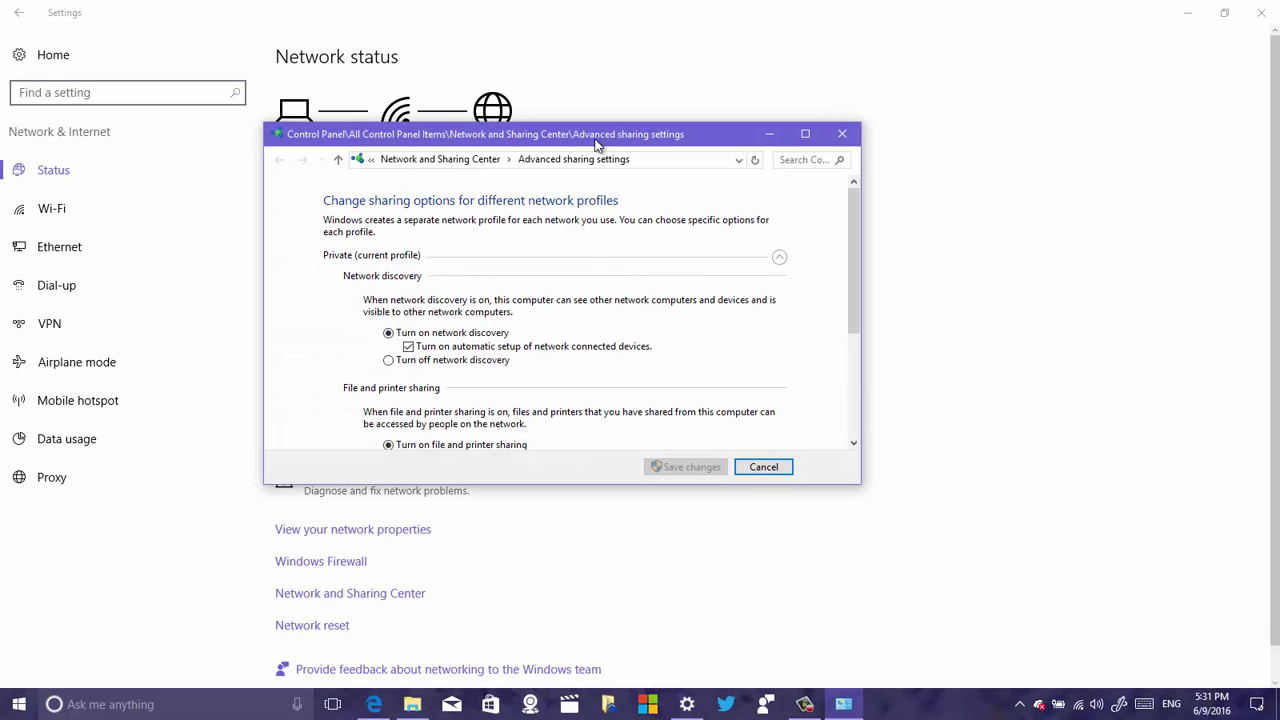
double_click(595, 141)
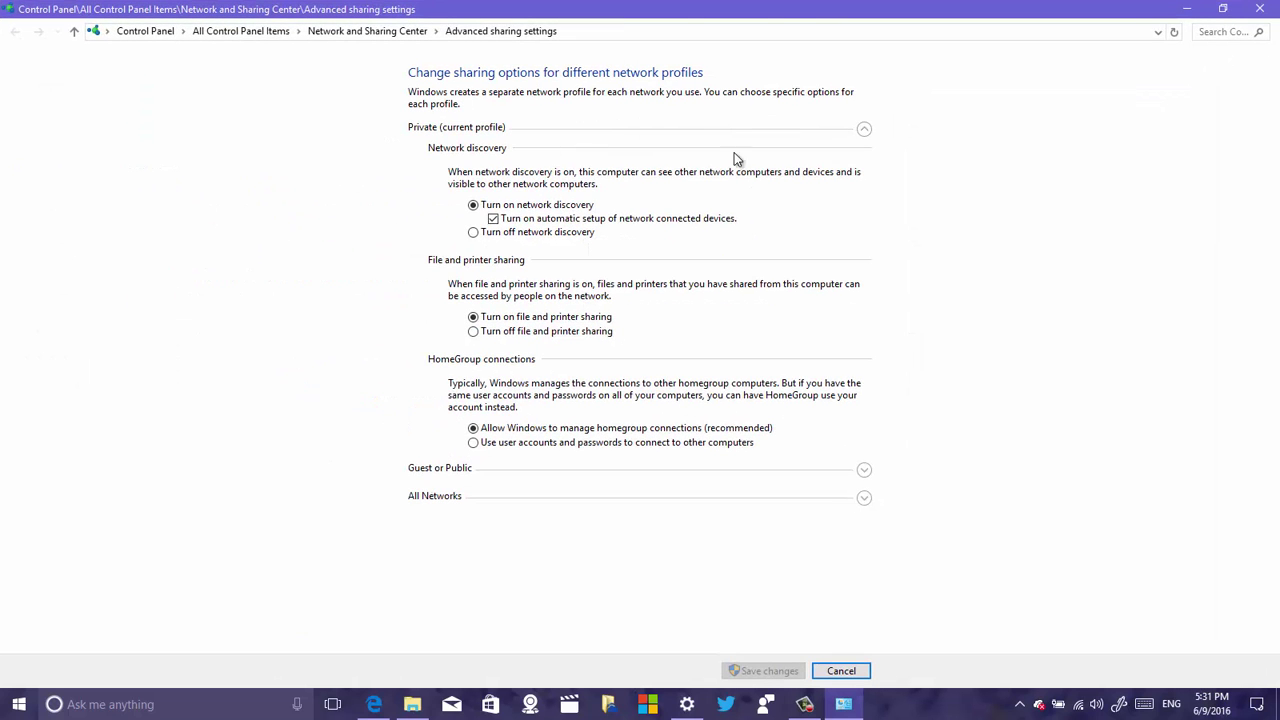
click(1260, 12)
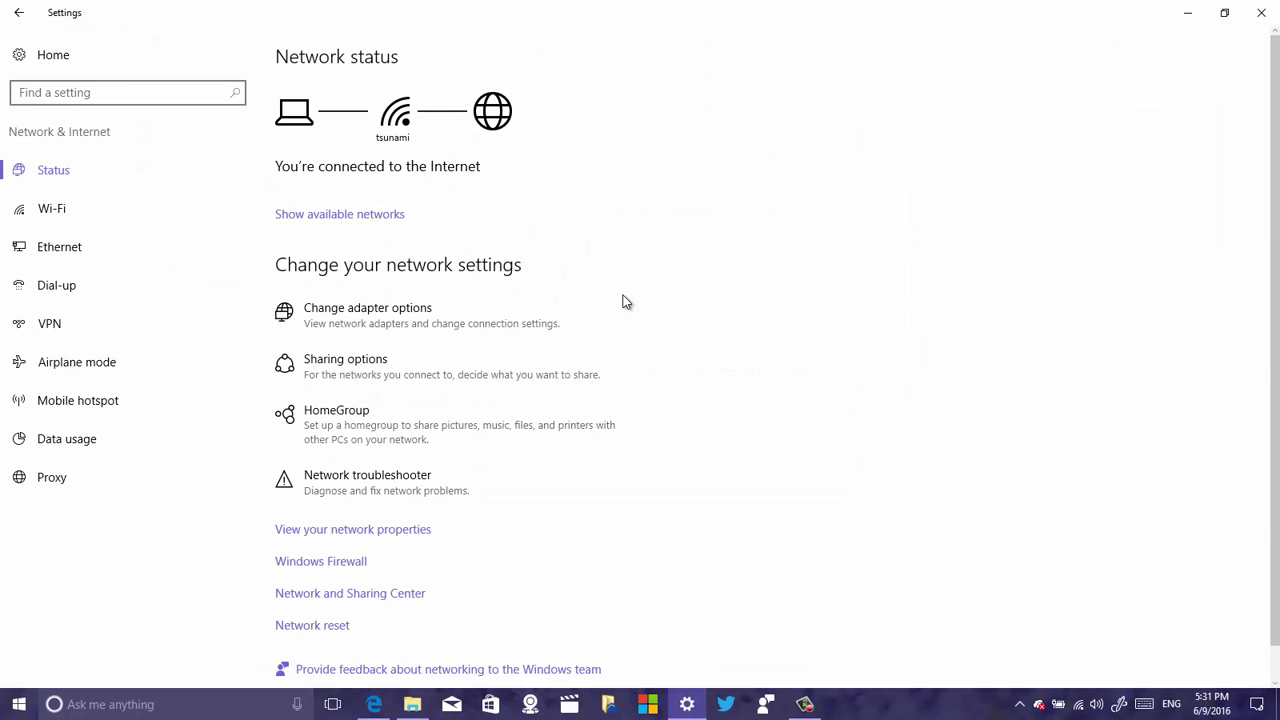
scroll(443, 474, down, 1)
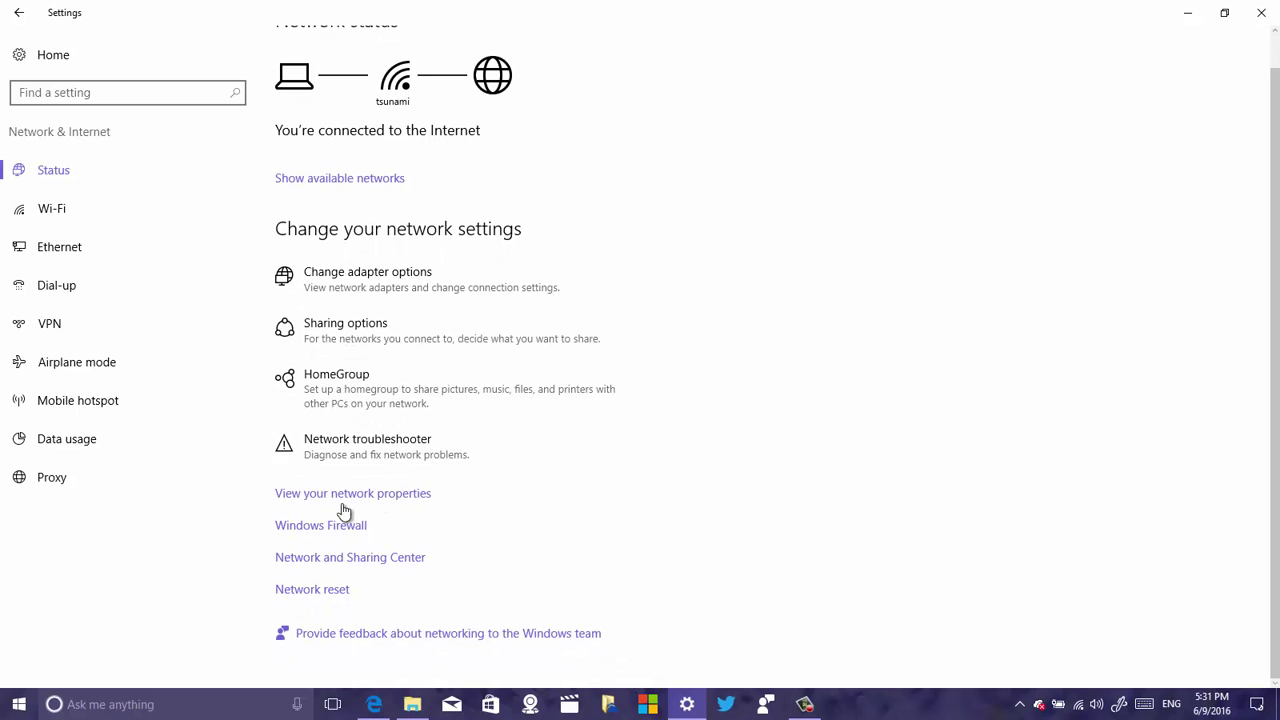